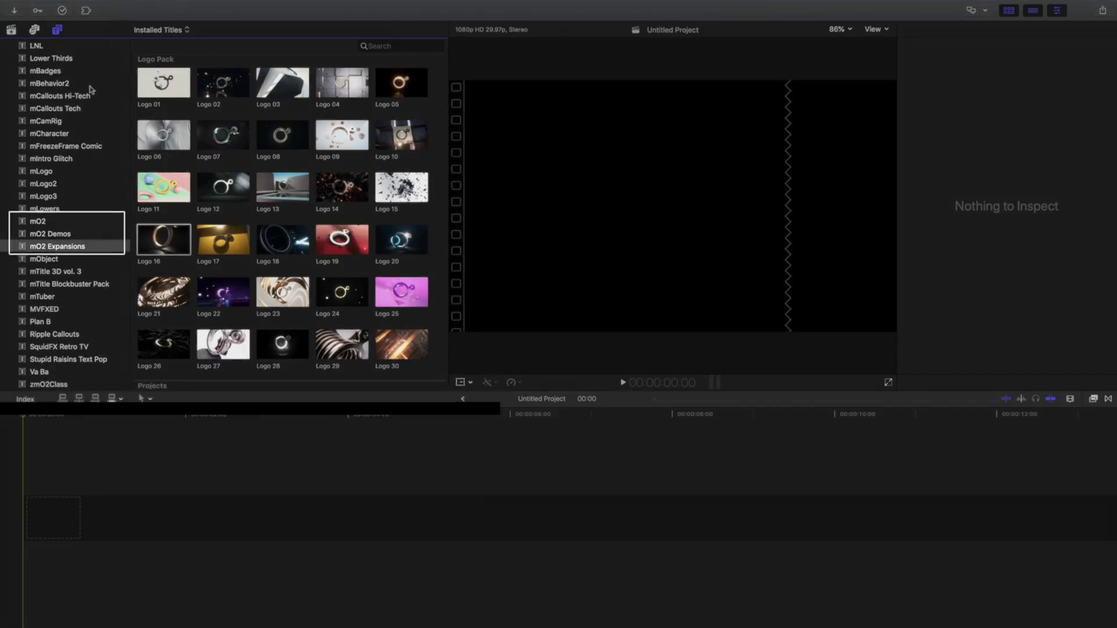
- Show the mO2 Expansions Logo Pack titles and select the Logo 16 title
{"action": "left_click", "coordinate": [94, 249]}
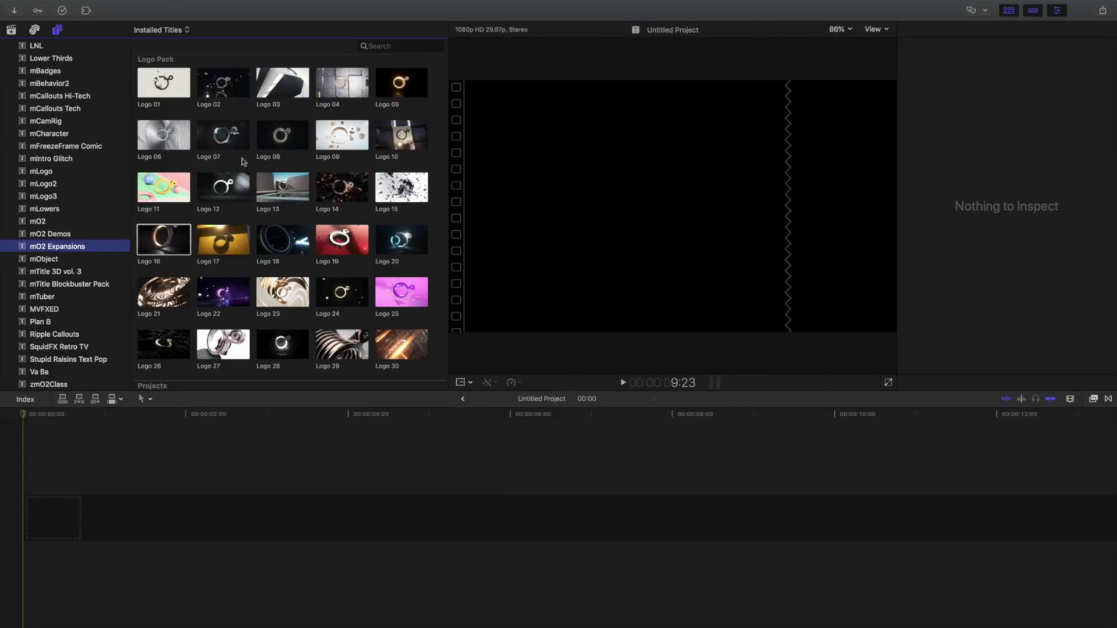
{"action": "left_click", "coordinate": [144, 245]}
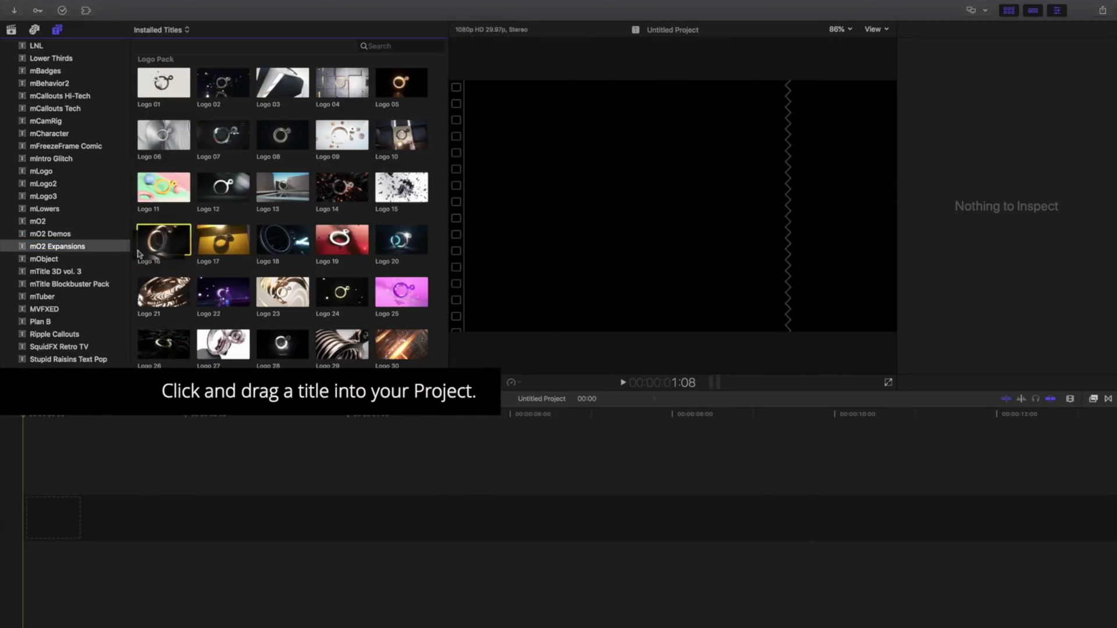
- Place Logo 16 at the start of the timeline and play it back briefly
{"action": "left_click_drag", "start_coordinate": [153, 239], "coordinate": [18, 521]}
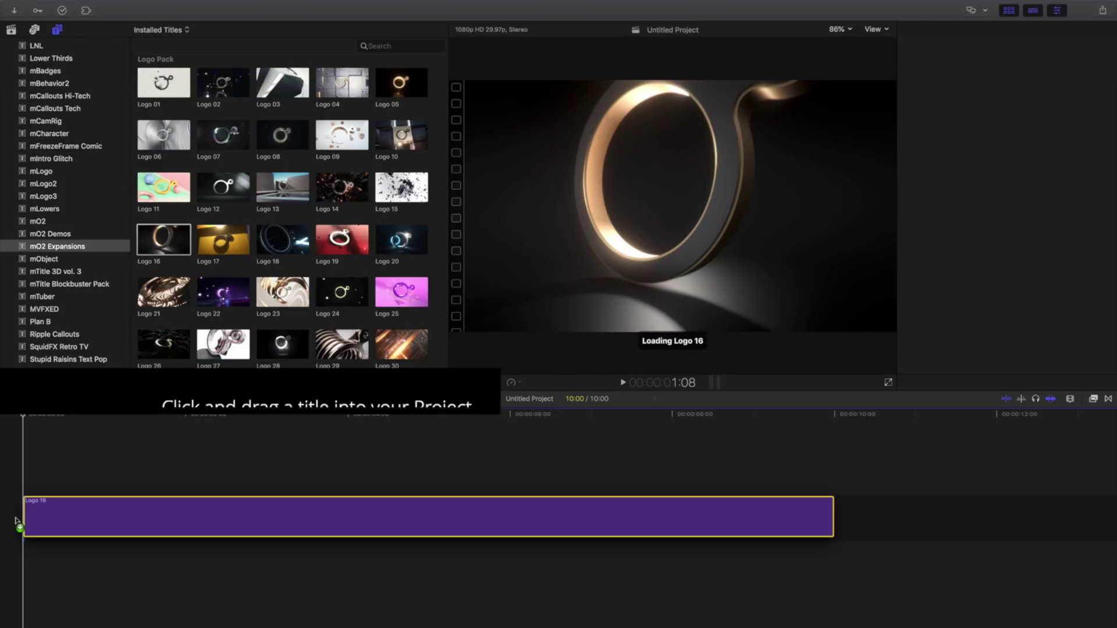
{"action": "key", "text": "space"}
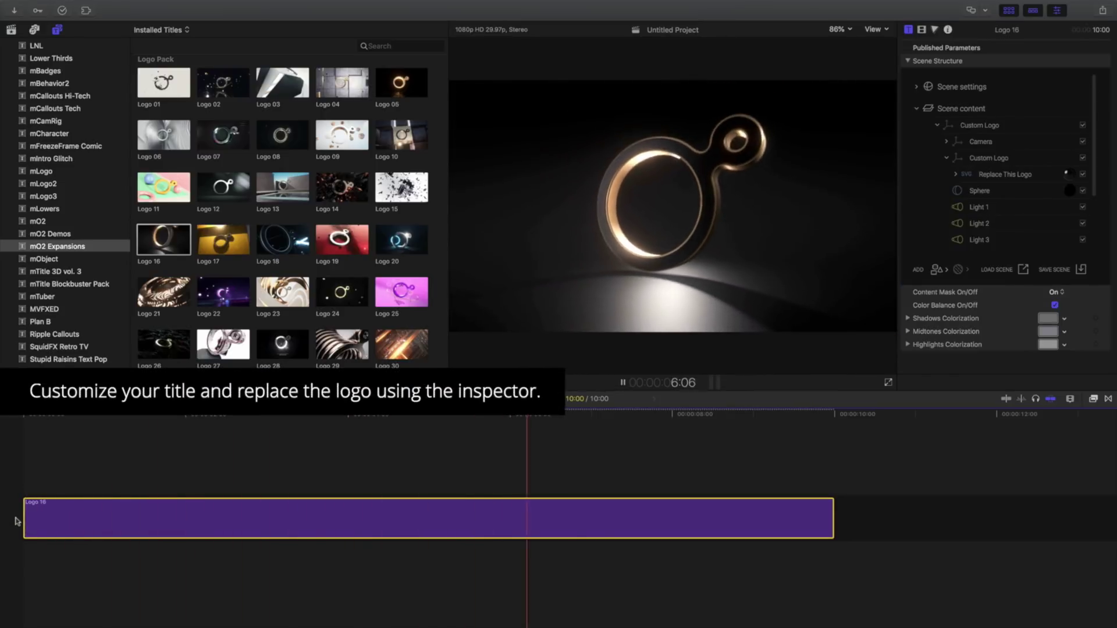
{"action": "key", "text": "space"}
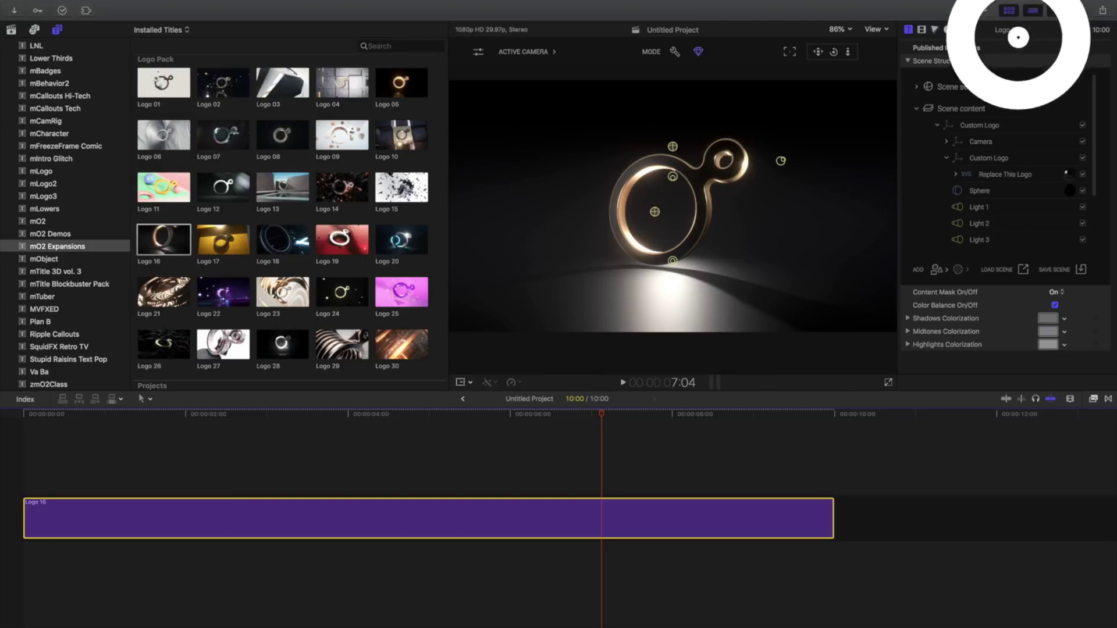
- Expand the Logo 16 title's inspector to full height from its header
{"action": "double_click", "coordinate": [1022, 36]}
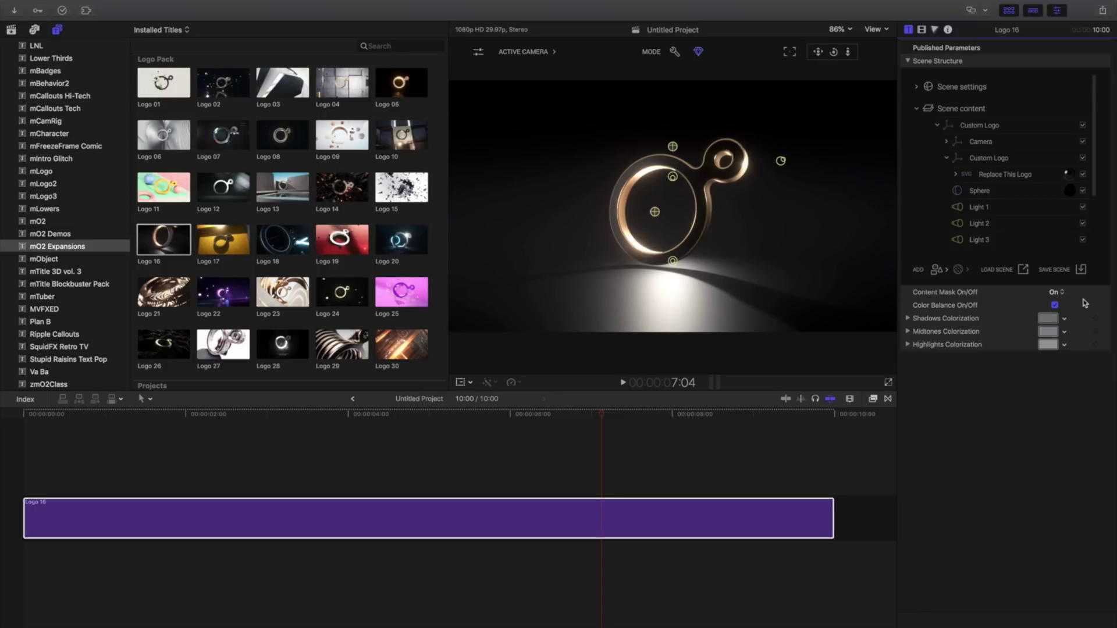
- Select the Replace This Logo layer and load mVFXLogo.svg as its logo
{"action": "left_click", "coordinate": [989, 159]}
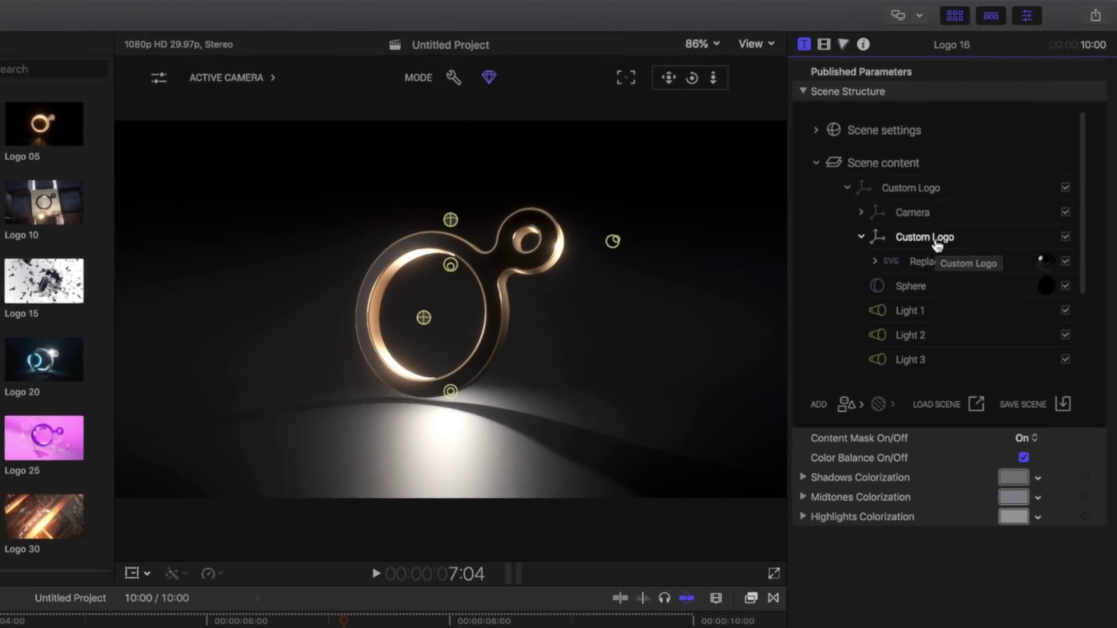
{"action": "left_click", "coordinate": [1009, 263]}
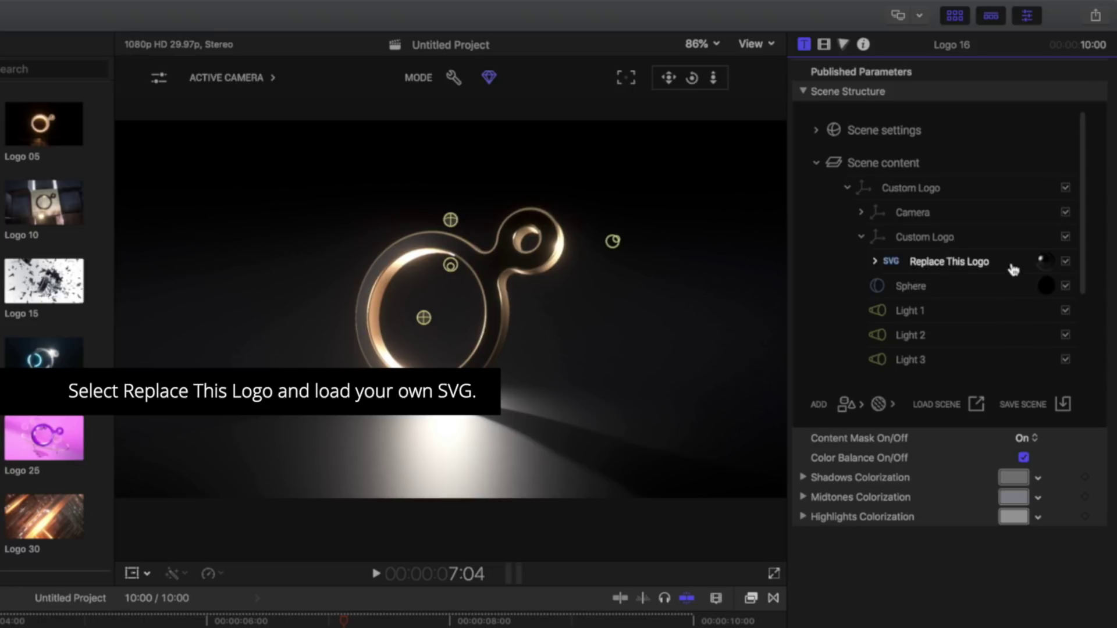
{"action": "left_click", "coordinate": [1012, 266]}
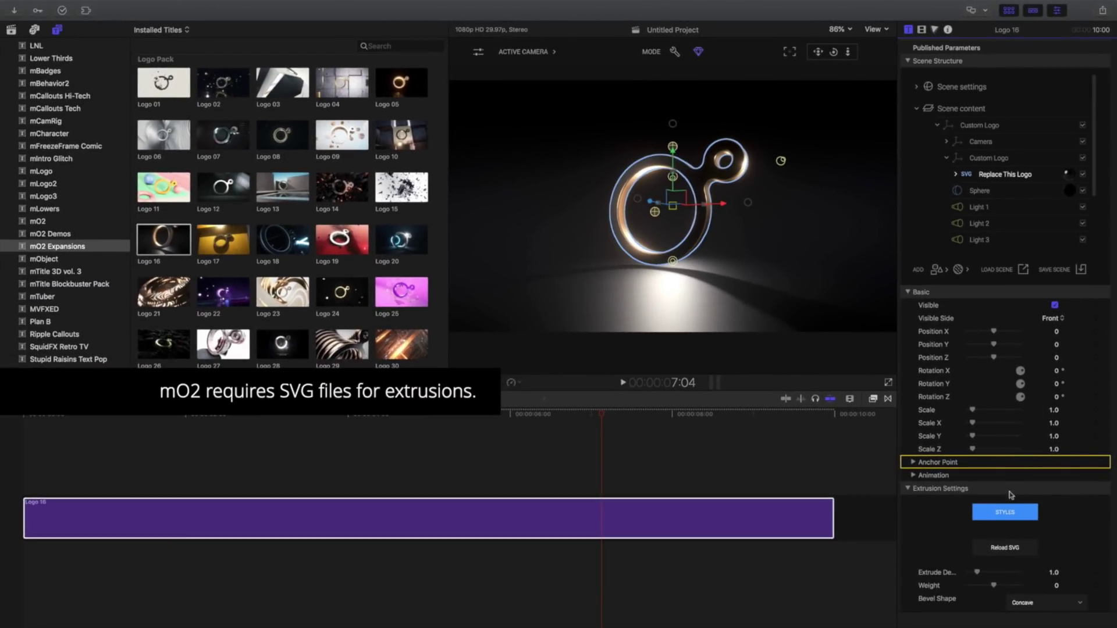
{"action": "left_click", "coordinate": [1012, 544]}
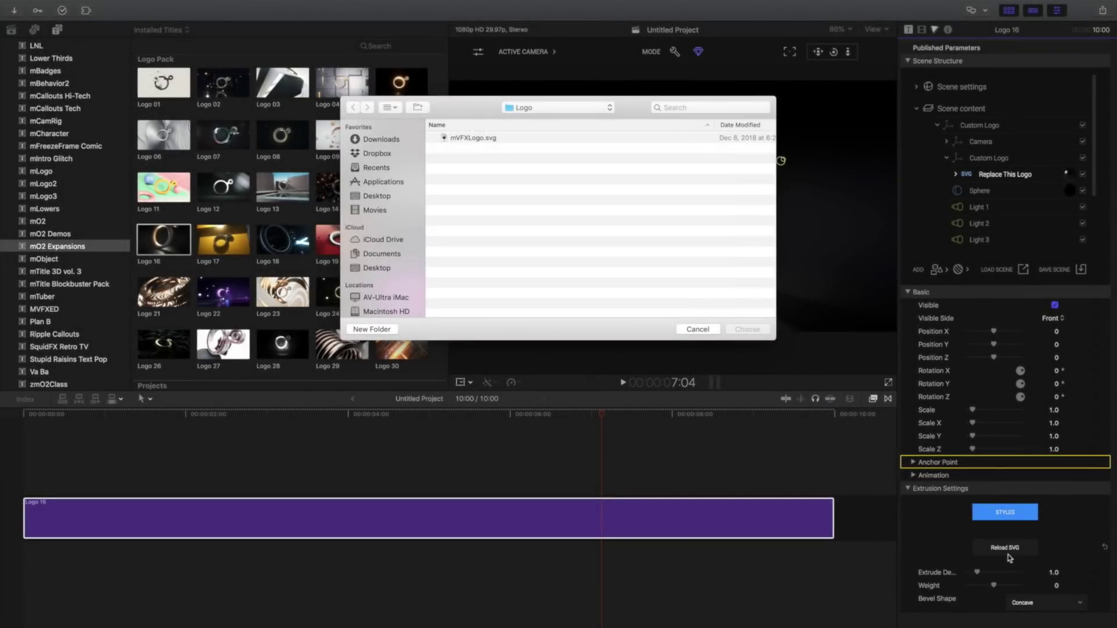
{"action": "left_click", "coordinate": [446, 140]}
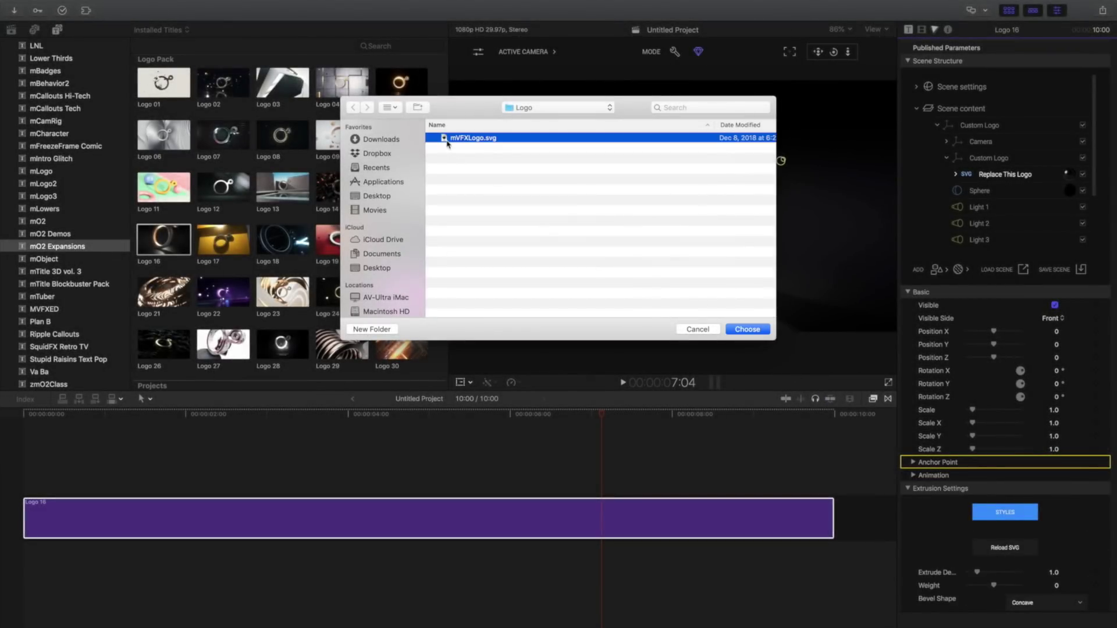
{"action": "left_click", "coordinate": [748, 329]}
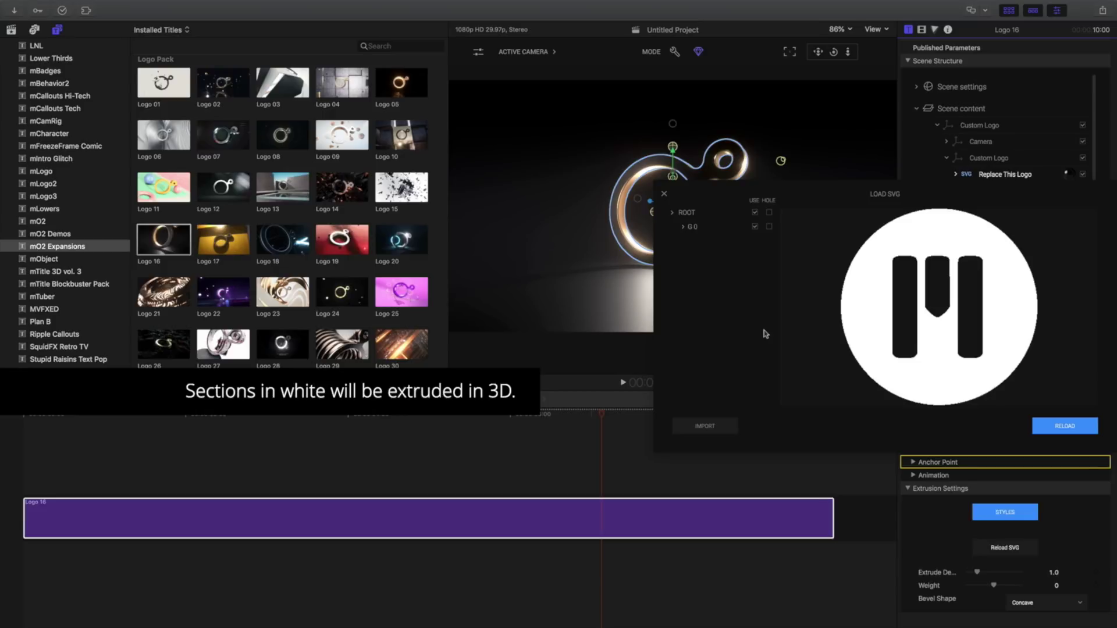
{"action": "left_click", "coordinate": [1050, 429]}
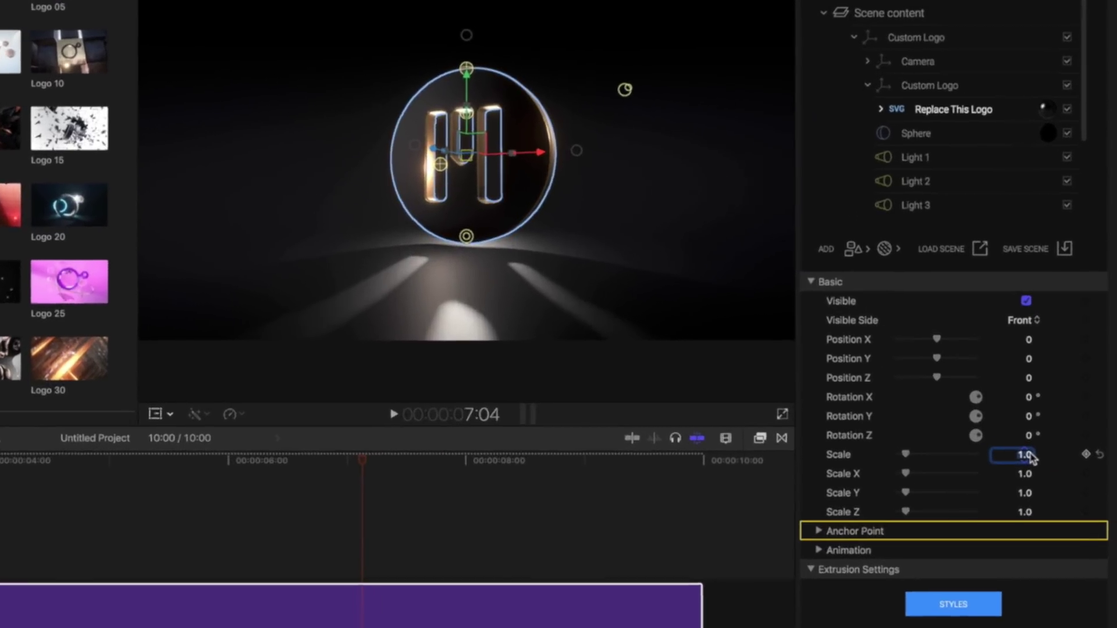
- Scale the M logo to 1.1 and raise it to Position Y 0.1
{"action": "type", "text": "1.1"}
{"action": "key", "text": "Return"}
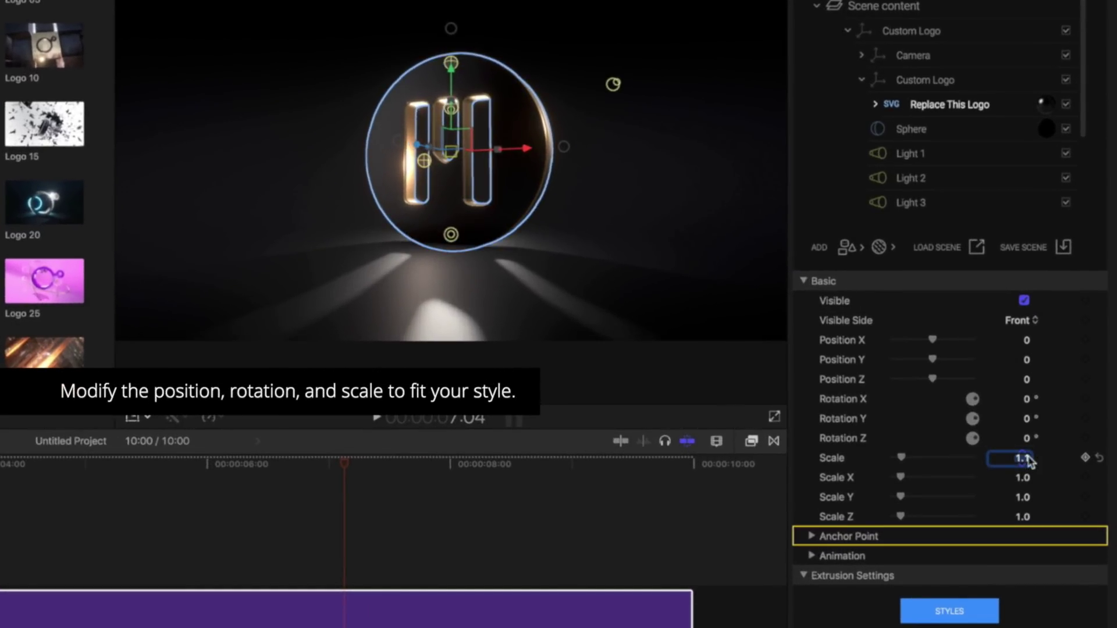
{"action": "left_click", "coordinate": [1026, 361]}
{"action": "type", "text": "0.1"}
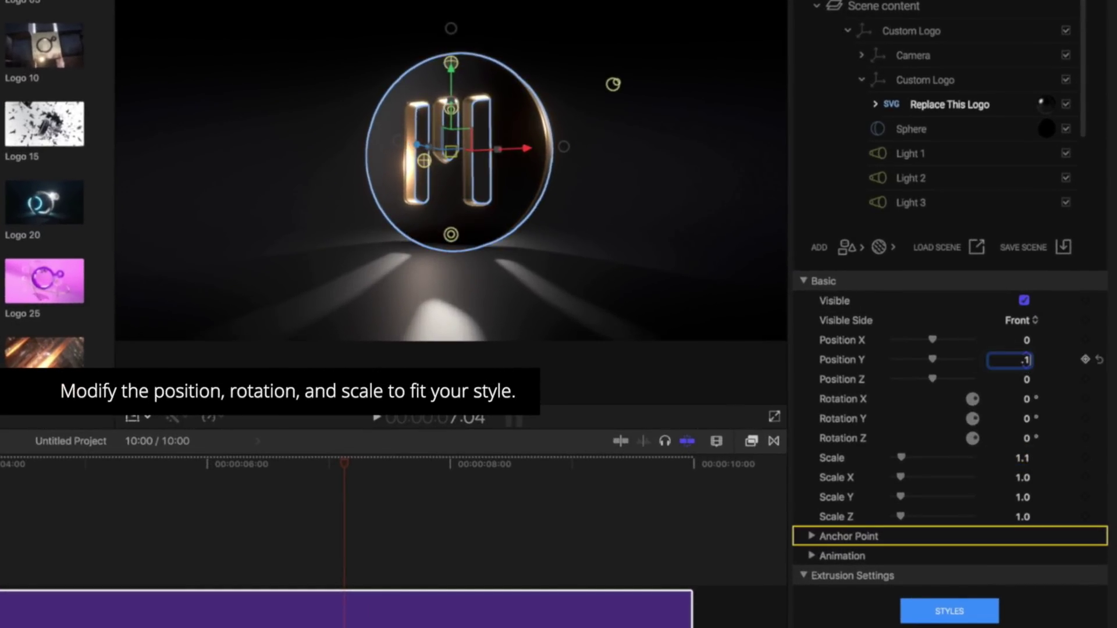
{"action": "key", "text": "Return"}
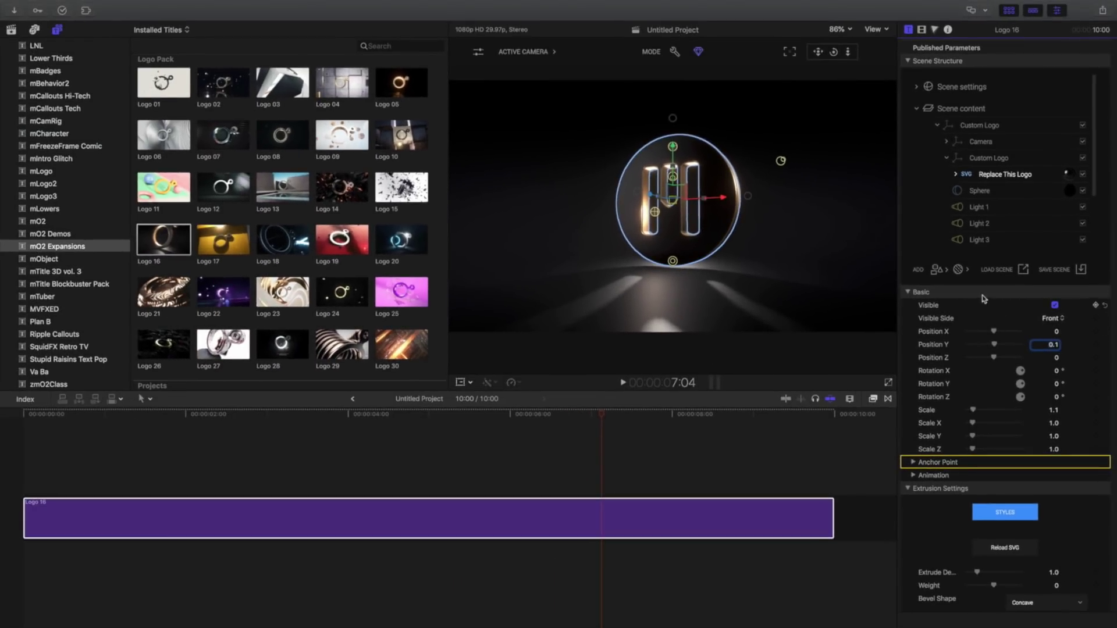
{"action": "right_click", "coordinate": [1019, 173]}
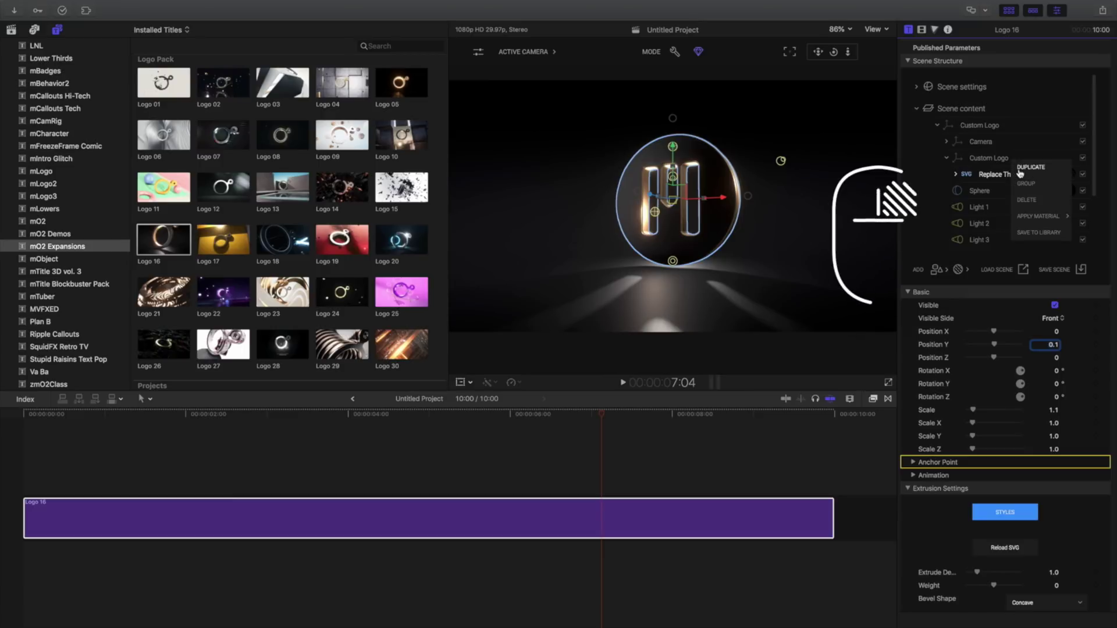
- Duplicate the Replace This Logo layer and rename the top copy 'Inside logo'
{"action": "left_click", "coordinate": [1054, 169]}
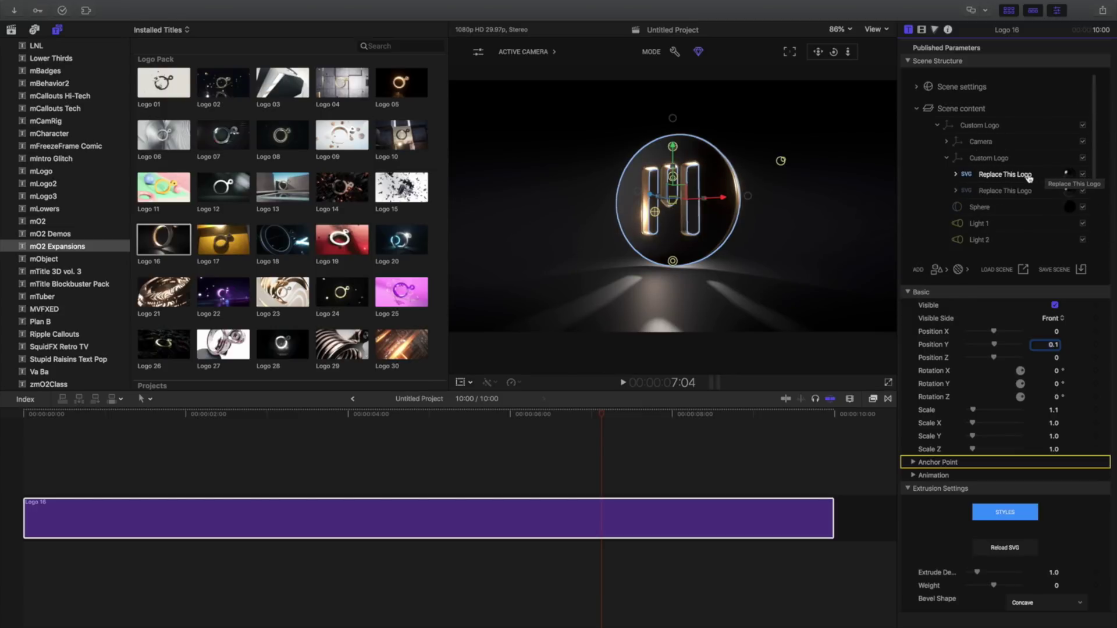
{"action": "double_click", "coordinate": [1027, 176]}
{"action": "type", "text": "Inside logo"}
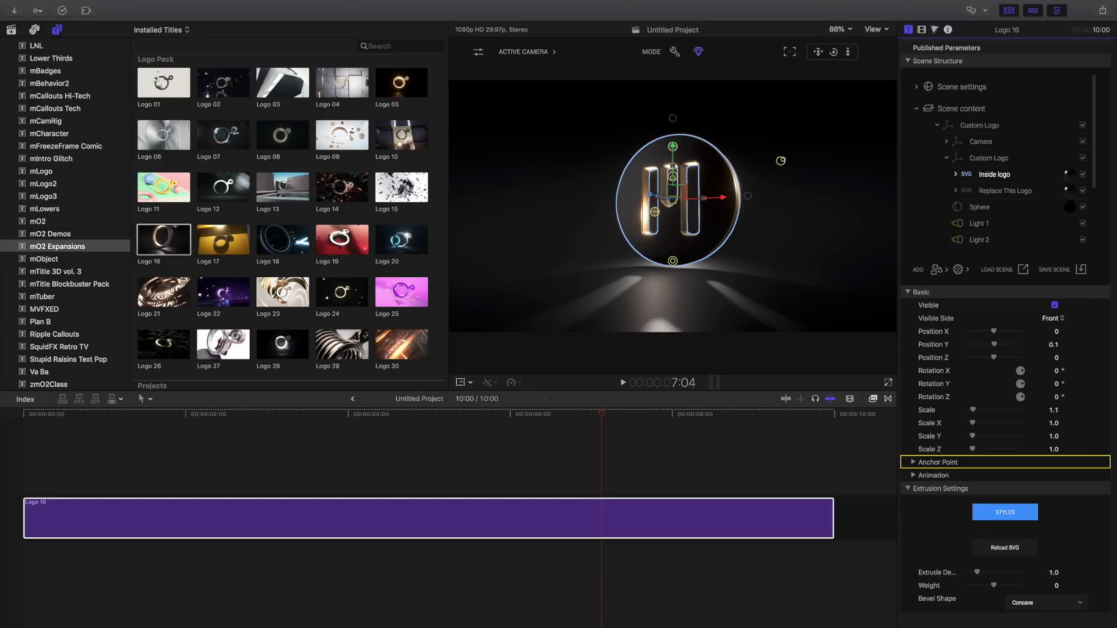
- Load mVFXLogo.svg as the SVG for the Inside logo layer
{"action": "left_click", "coordinate": [1022, 548]}
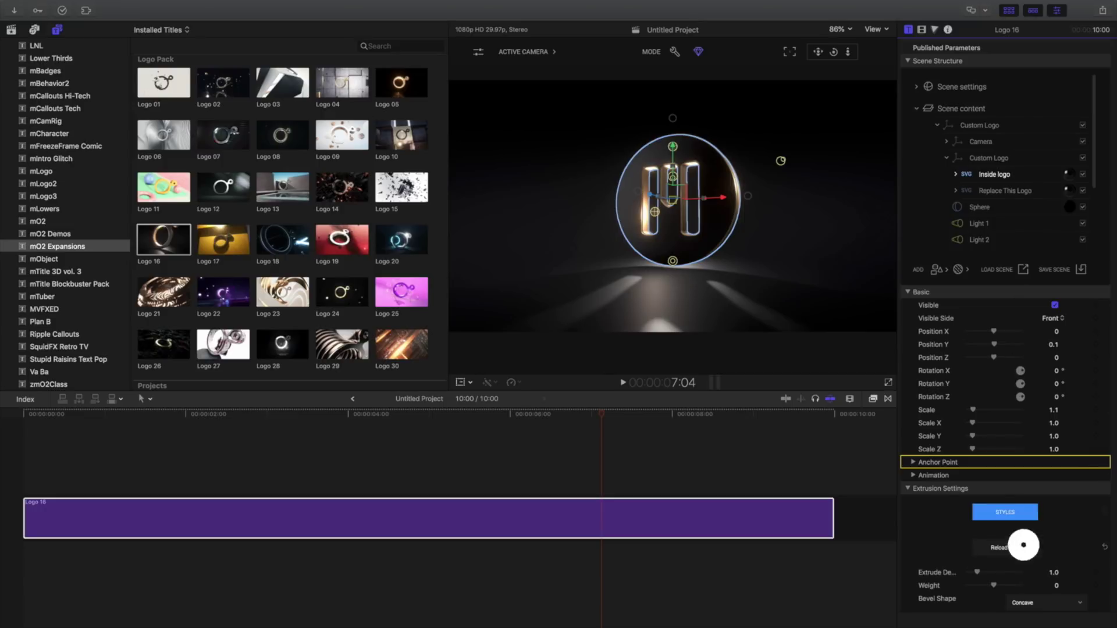
{"action": "left_click", "coordinate": [468, 139]}
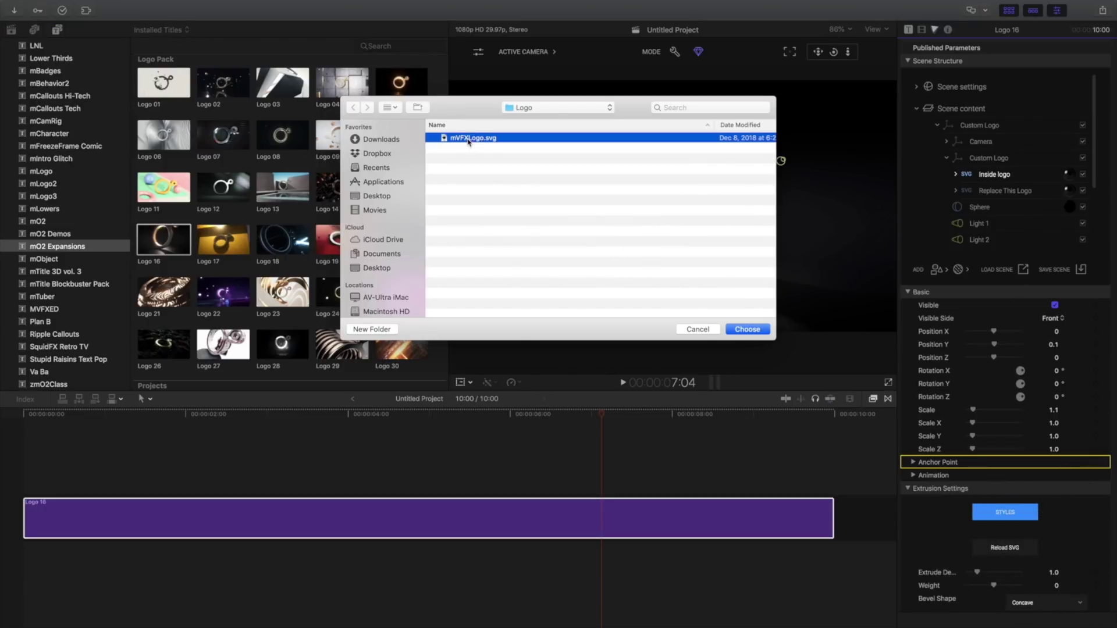
{"action": "left_click", "coordinate": [765, 334]}
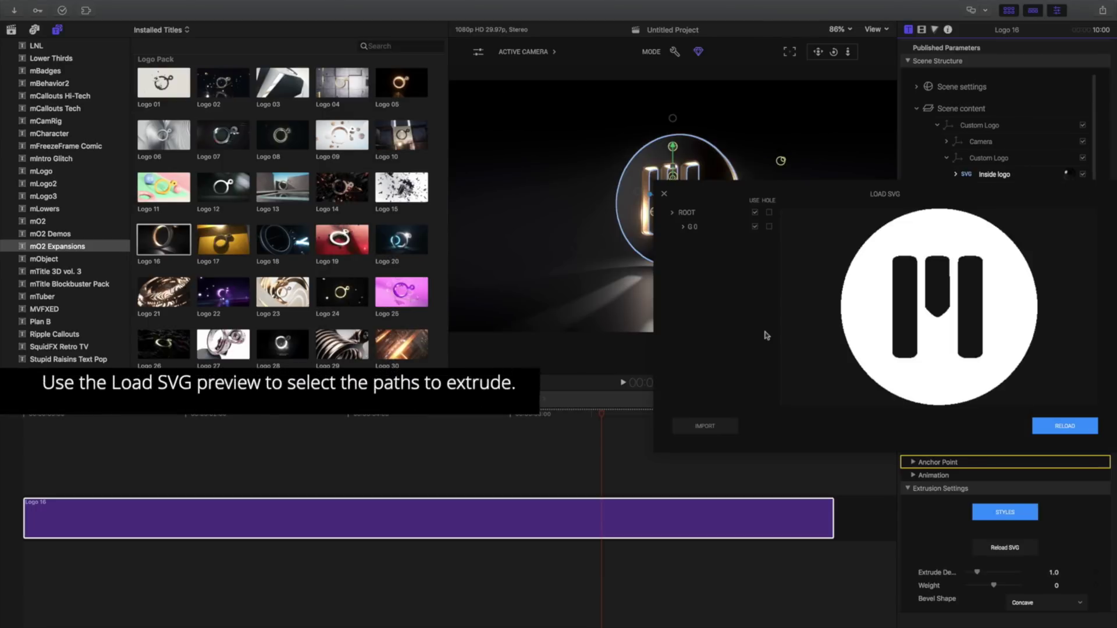
- Mark PARTs 0–3 of PATH 1 as holes so only the M extrudes, and apply
{"action": "left_click", "coordinate": [683, 227]}
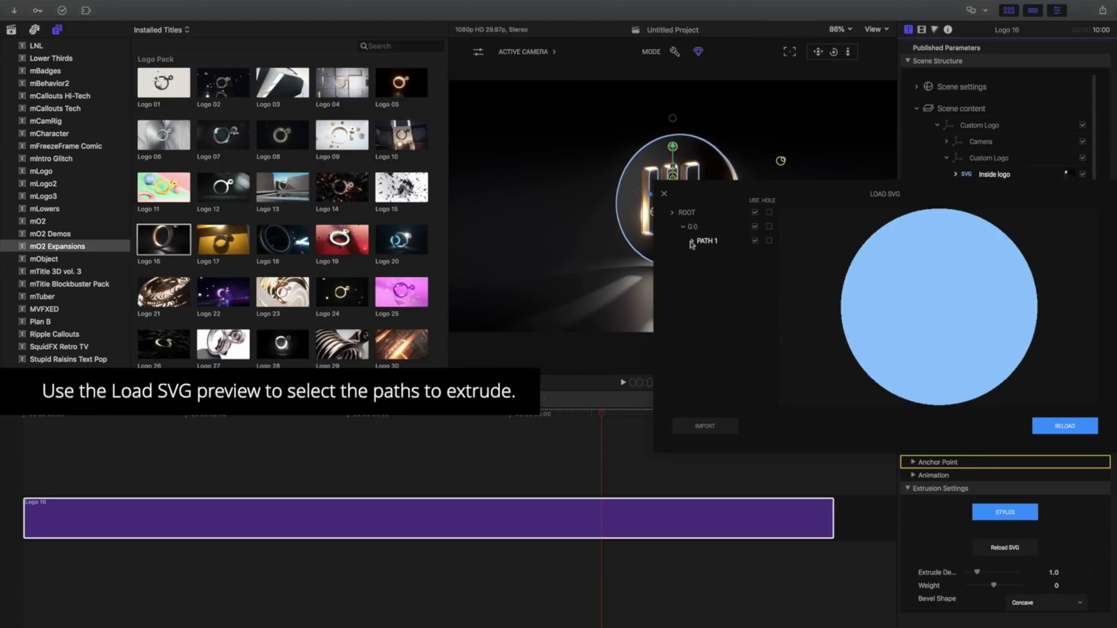
{"action": "left_click", "coordinate": [693, 241]}
{"action": "left_click", "coordinate": [769, 255]}
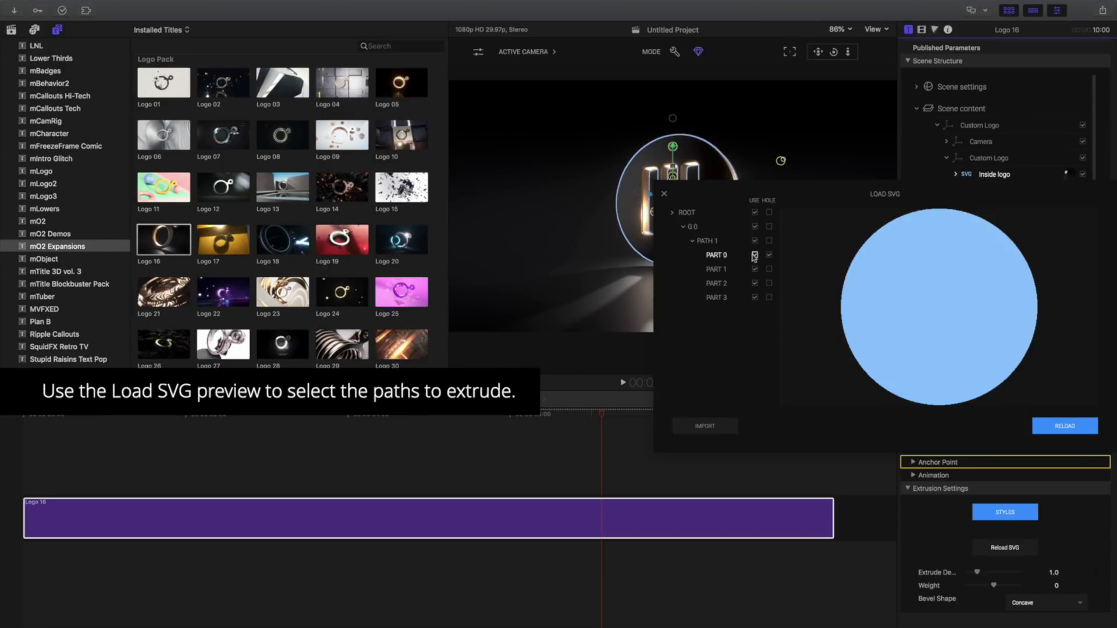
{"action": "left_click", "coordinate": [754, 254]}
{"action": "left_click", "coordinate": [769, 268]}
{"action": "left_click", "coordinate": [769, 284]}
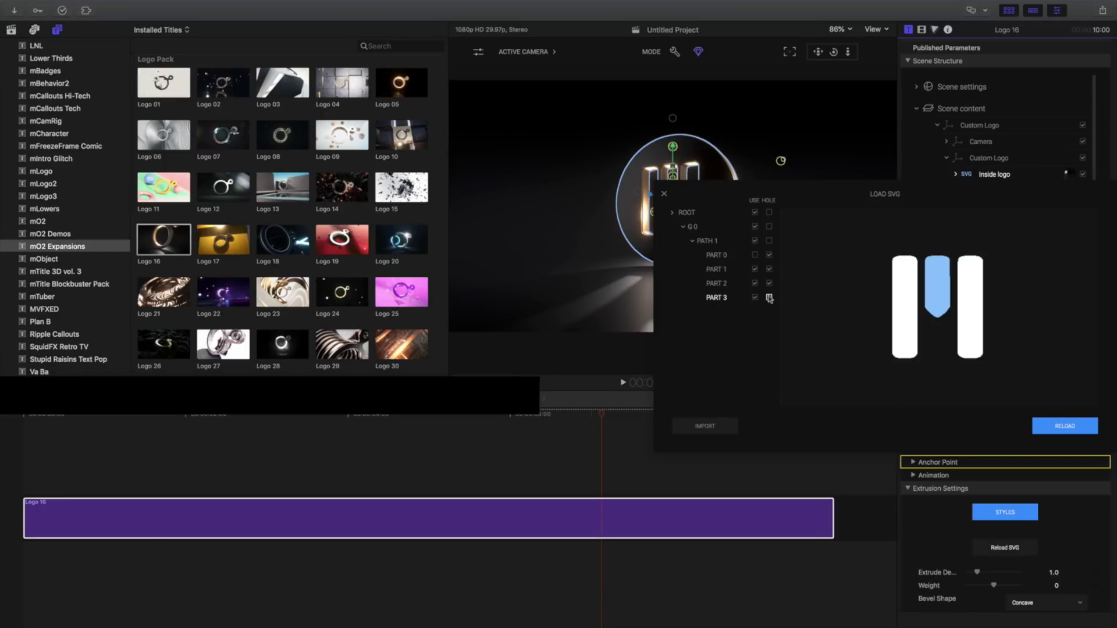
{"action": "left_click", "coordinate": [769, 297]}
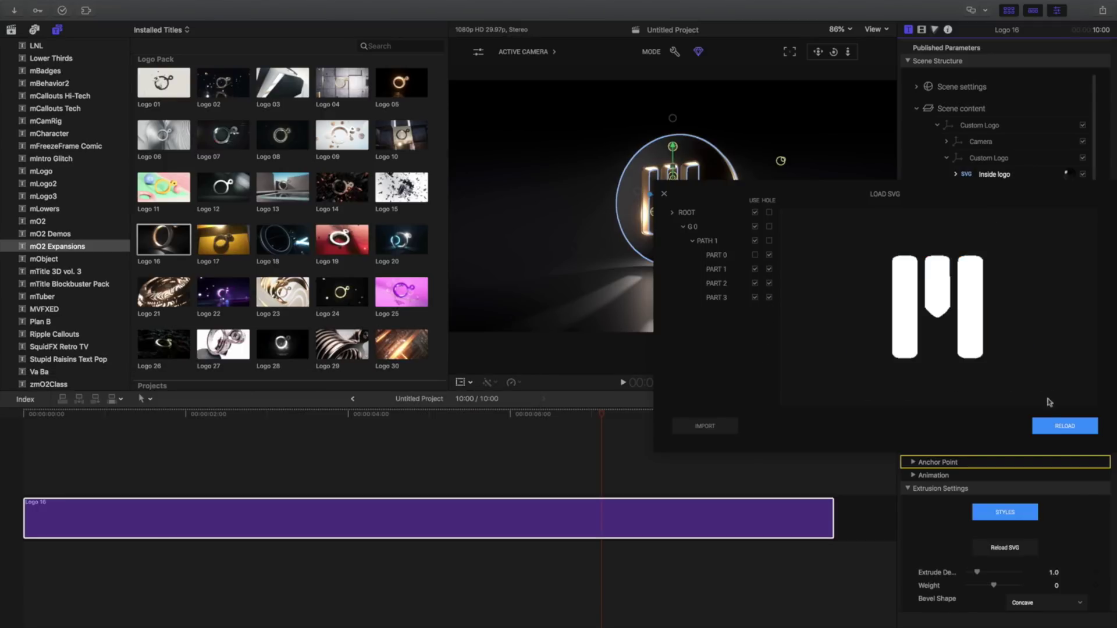
{"action": "left_click", "coordinate": [1047, 425]}
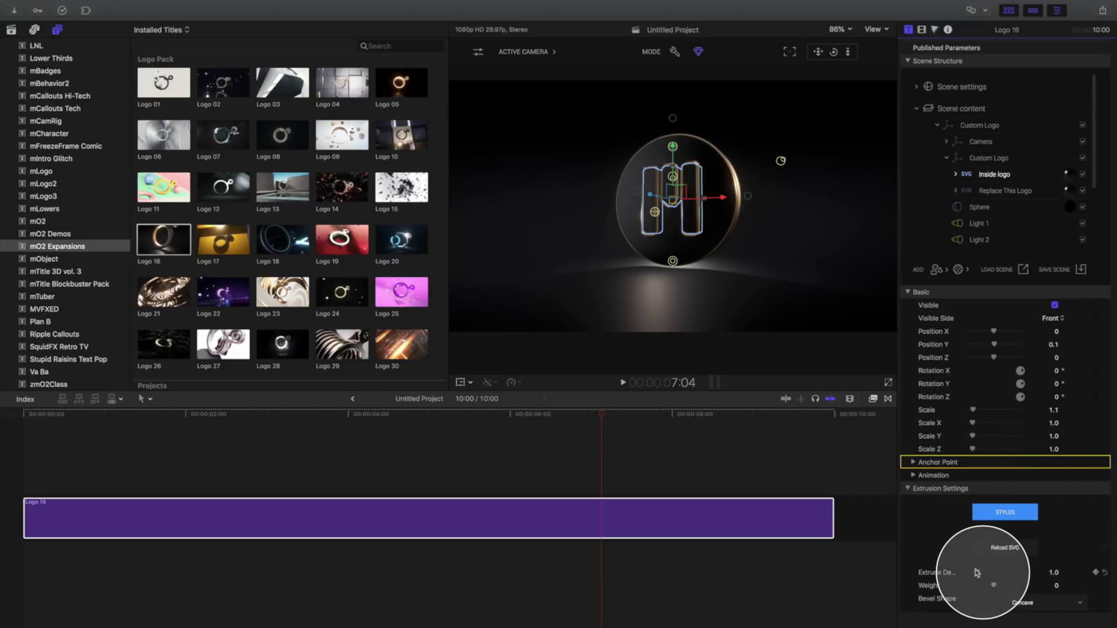
- Increase the Inside logo's extrude depth from 1.03 to 1.64
{"action": "left_click_drag", "start_coordinate": [977, 573], "coordinate": [983, 571]}
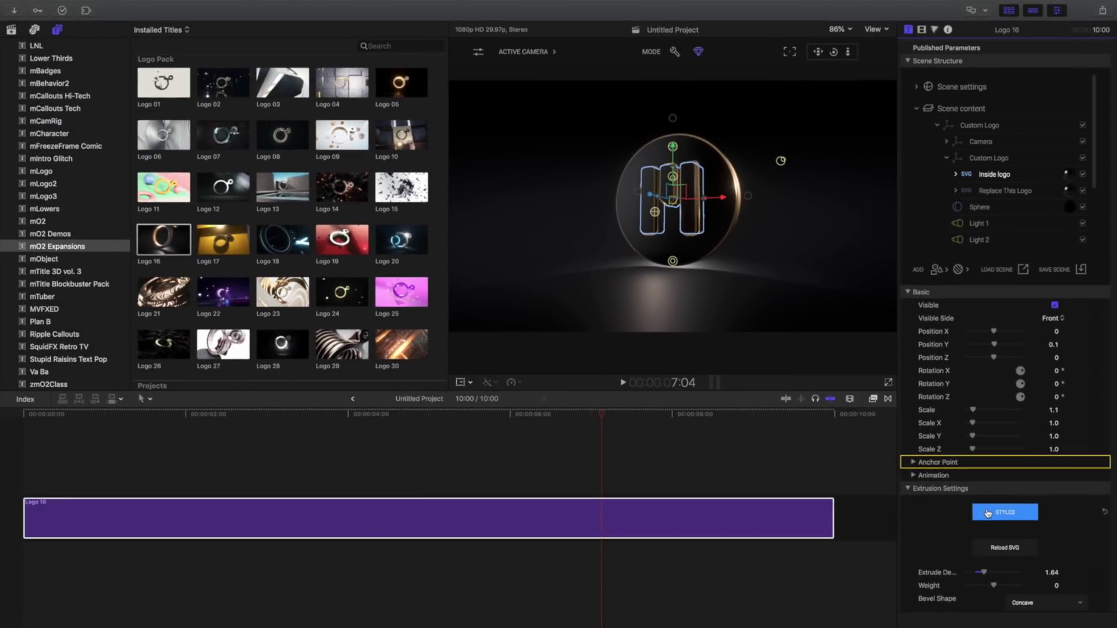
{"action": "left_click", "coordinate": [923, 537]}
- Apply the Plastic style from the Style Library to the Inside logo
{"action": "scroll", "coordinate": [990, 343], "scroll_direction": "down", "scroll_amount": 3}
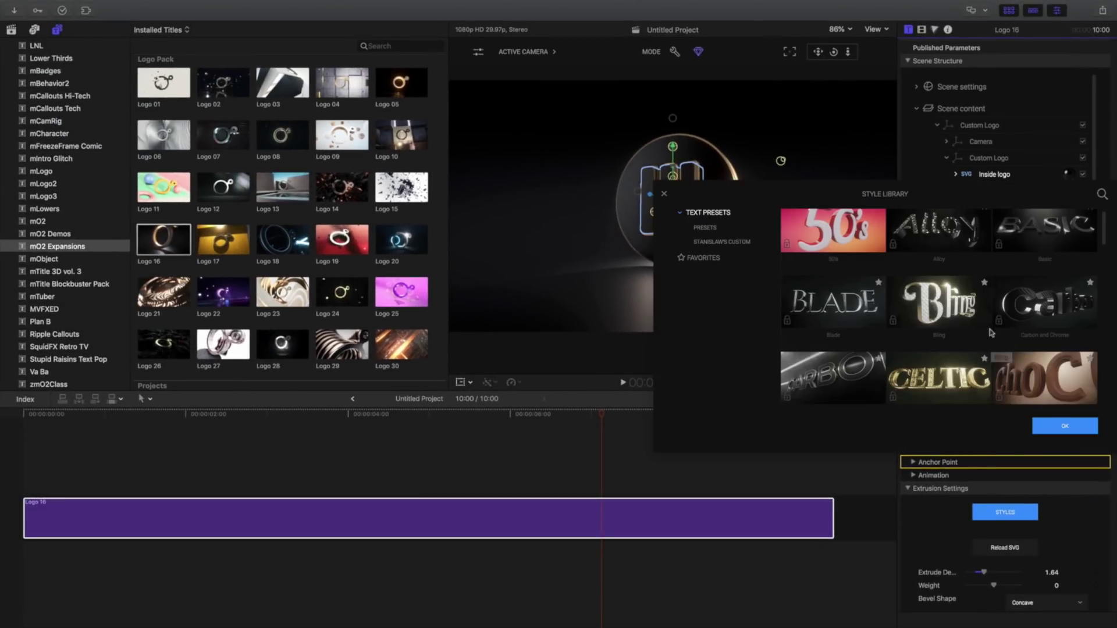
{"action": "scroll", "coordinate": [990, 333], "scroll_direction": "down", "scroll_amount": 10}
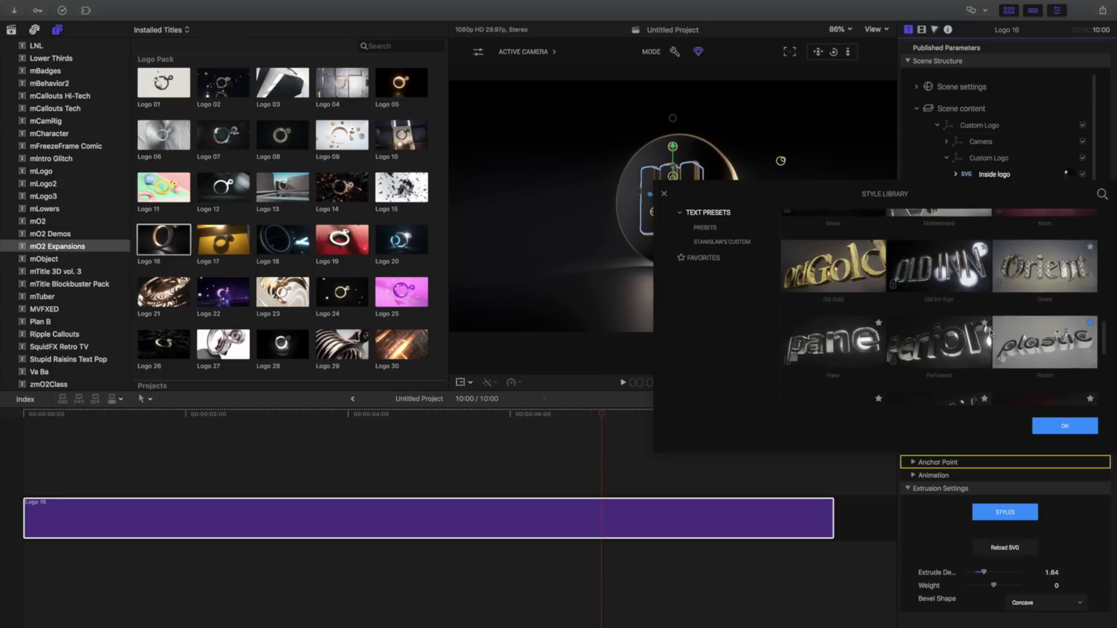
{"action": "left_click", "coordinate": [1067, 332]}
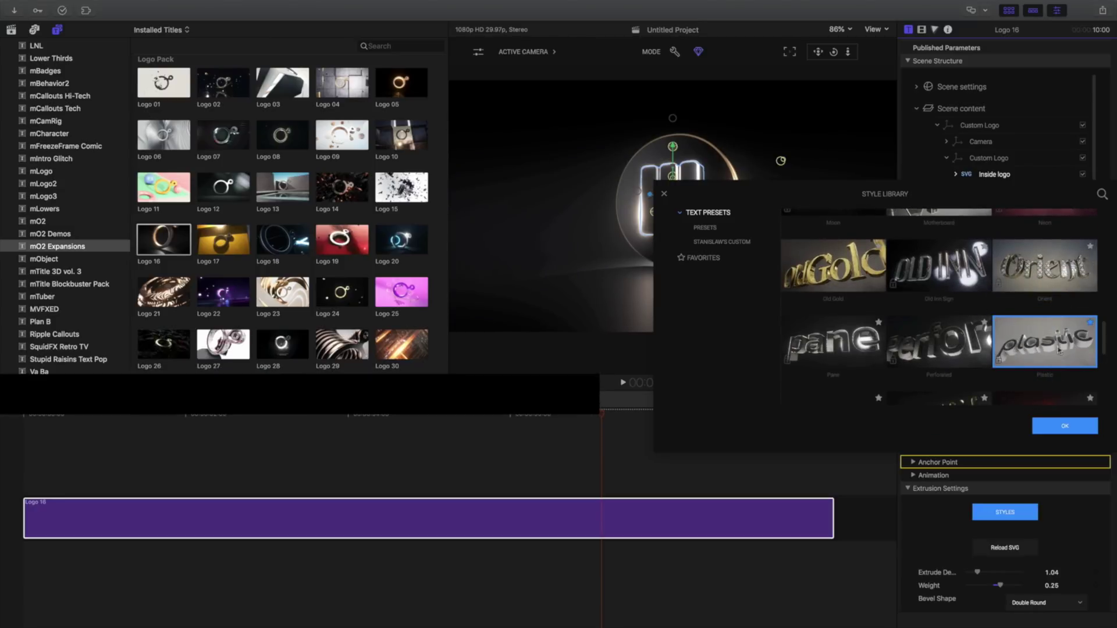
{"action": "left_click", "coordinate": [1067, 426]}
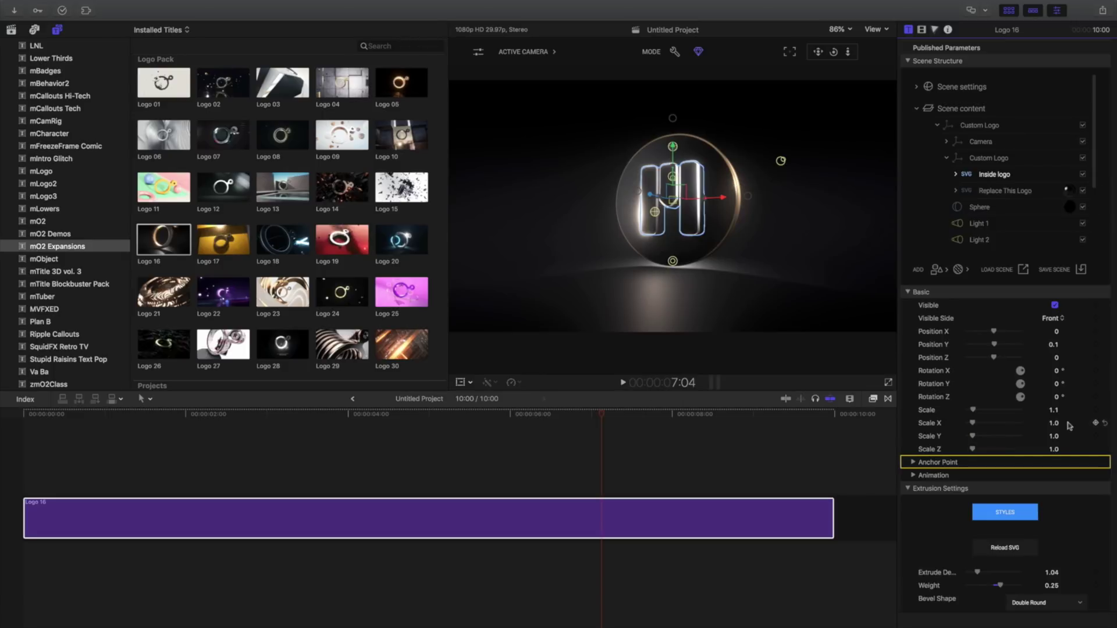
{"action": "left_click", "coordinate": [955, 175]}
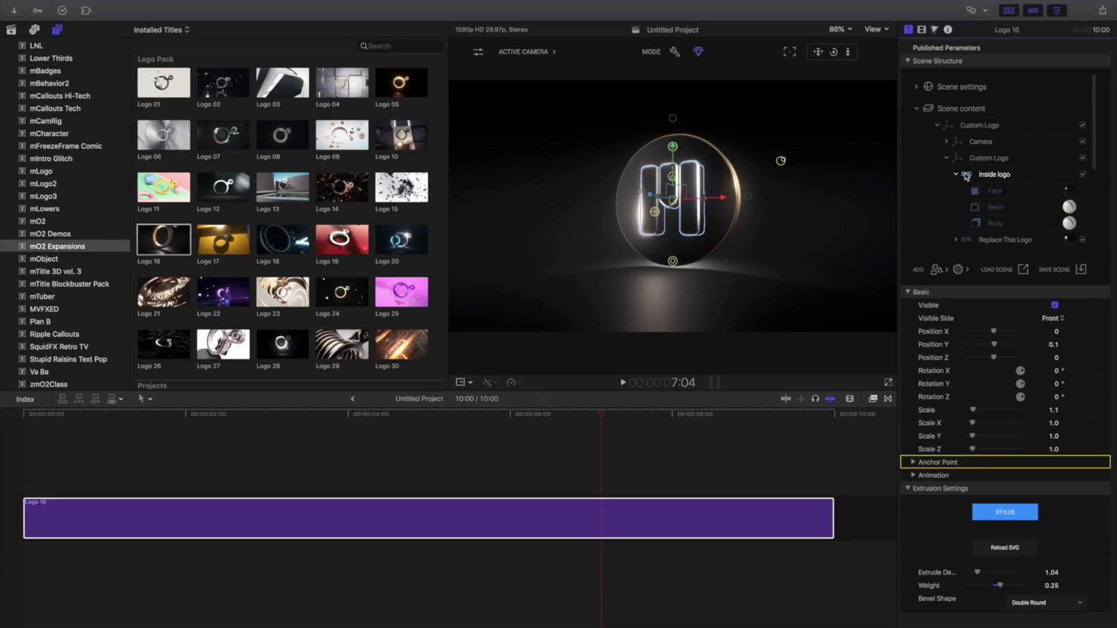
- Apply the Aluminium material to the Inside logo's face
{"action": "left_click", "coordinate": [1070, 191]}
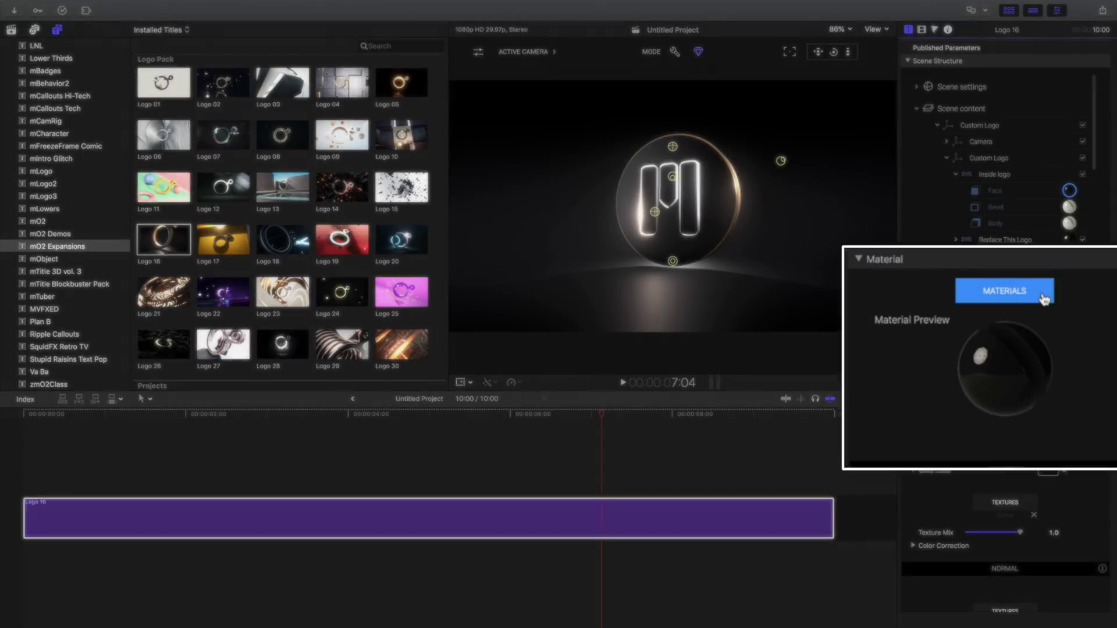
{"action": "left_click", "coordinate": [1030, 316]}
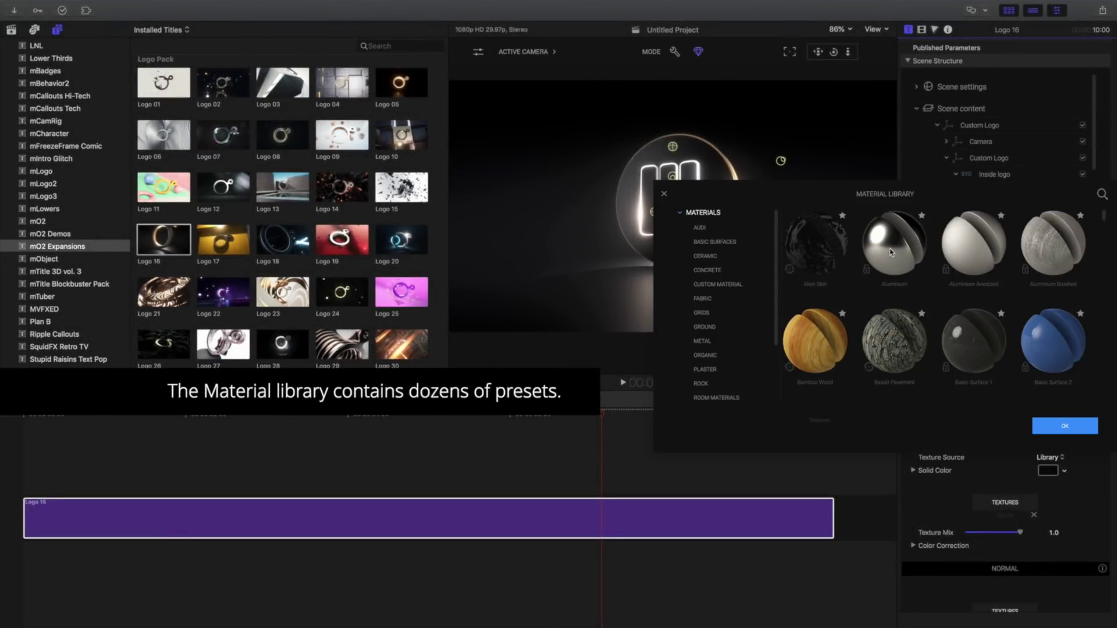
{"action": "left_click", "coordinate": [891, 252]}
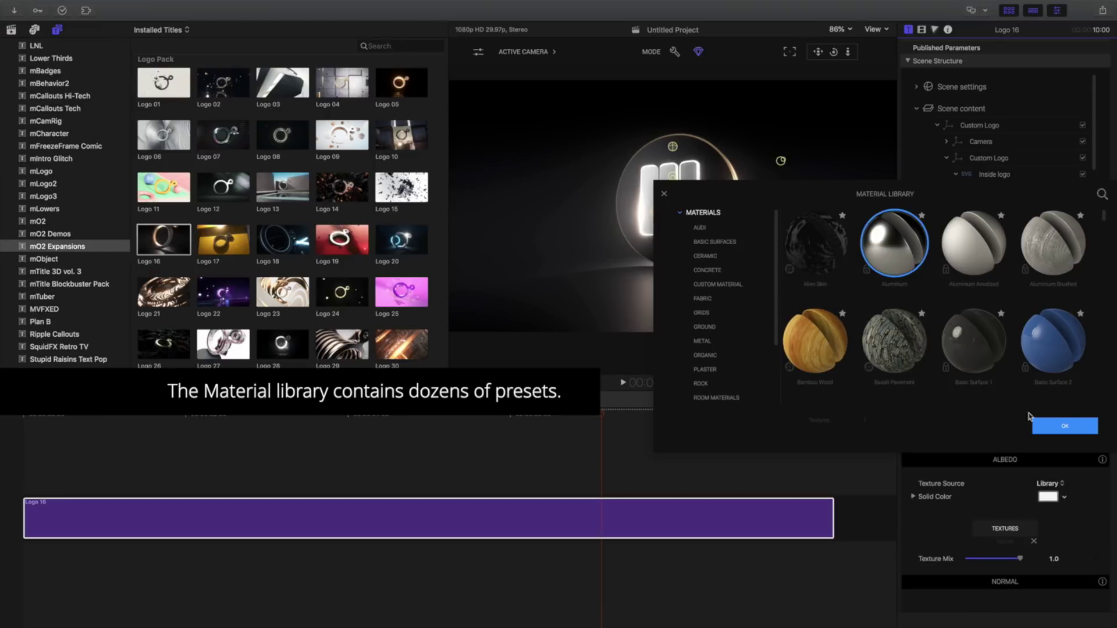
{"action": "left_click", "coordinate": [1039, 427]}
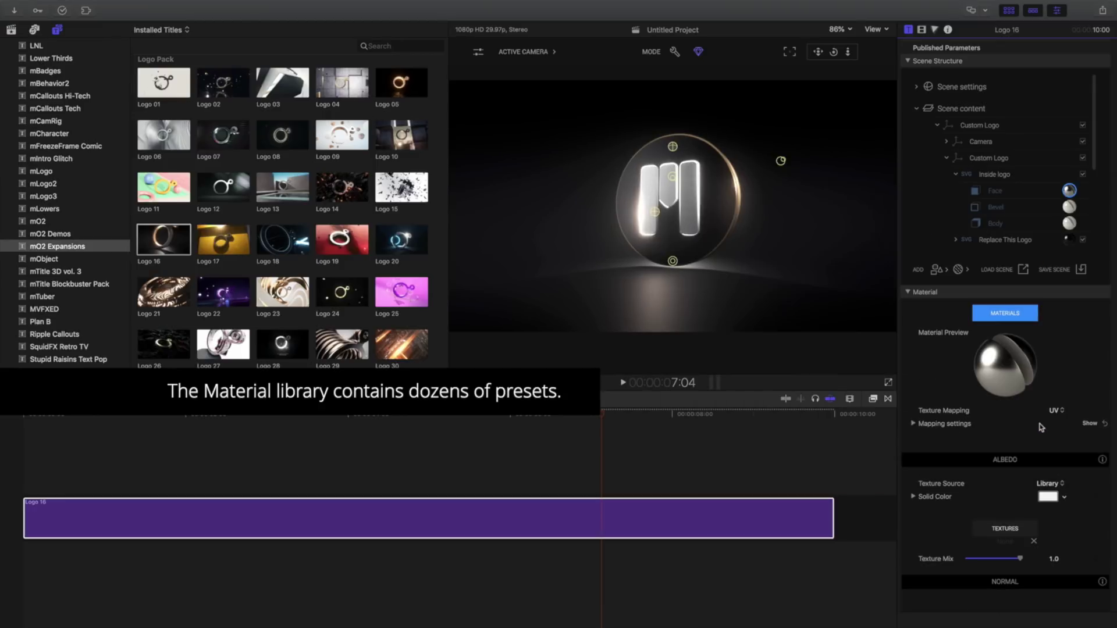
- Darken the face's solid colour from white to grey
{"action": "left_click", "coordinate": [1048, 497]}
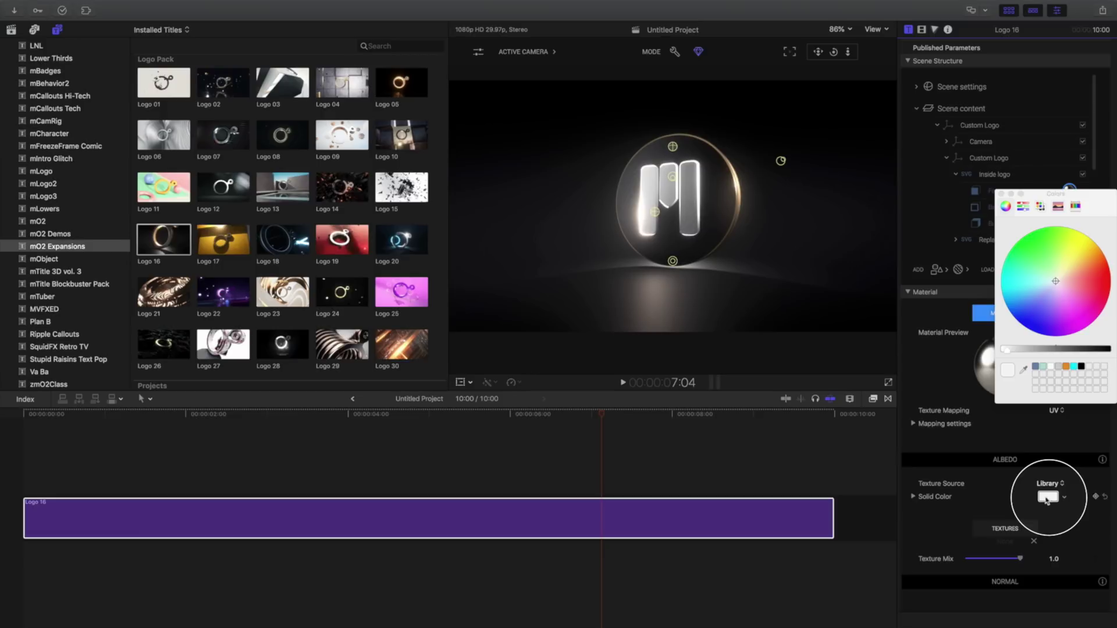
{"action": "left_click_drag", "start_coordinate": [1005, 349], "coordinate": [1042, 349]}
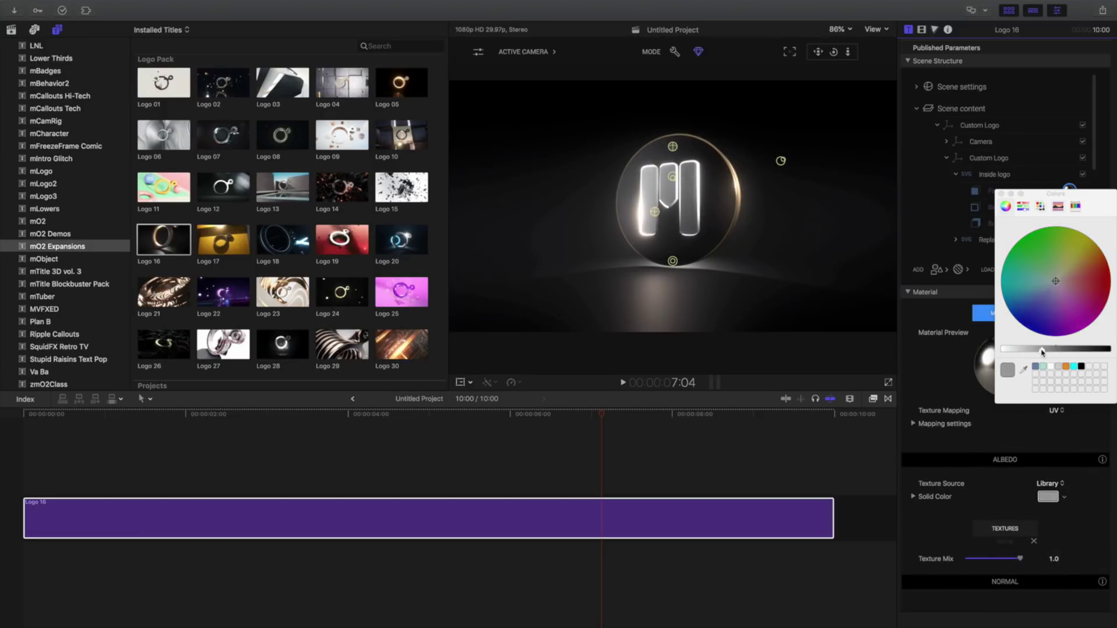
{"action": "left_click", "coordinate": [1001, 194]}
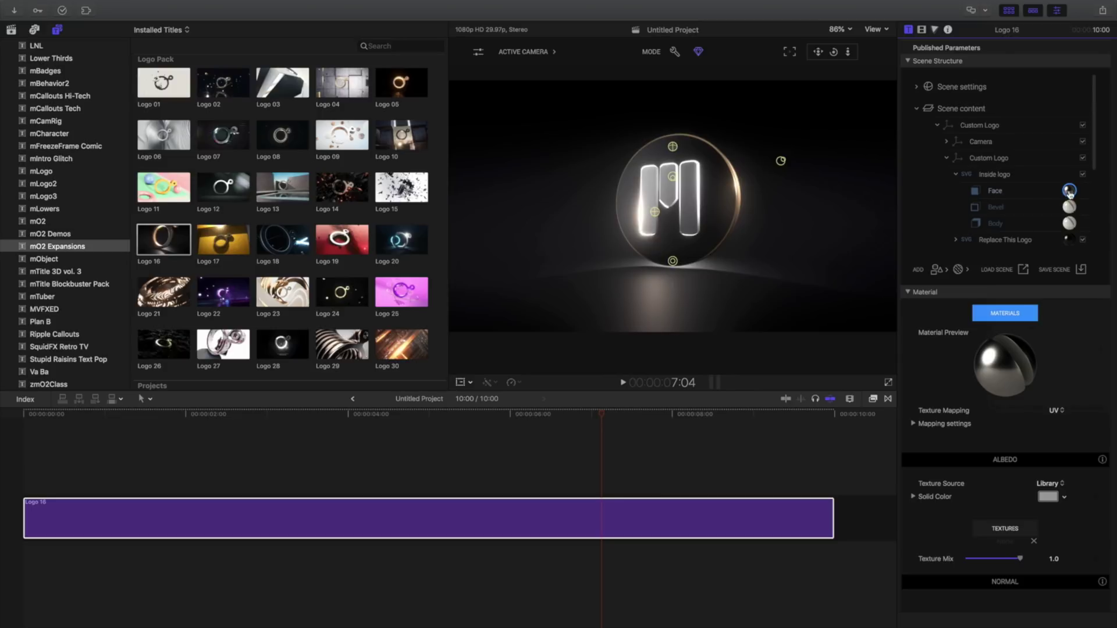
- Drag the Inside logo's silver Body material onto the Replace This Logo Bevel row
{"action": "scroll", "coordinate": [1069, 193], "scroll_direction": "down", "scroll_amount": 4}
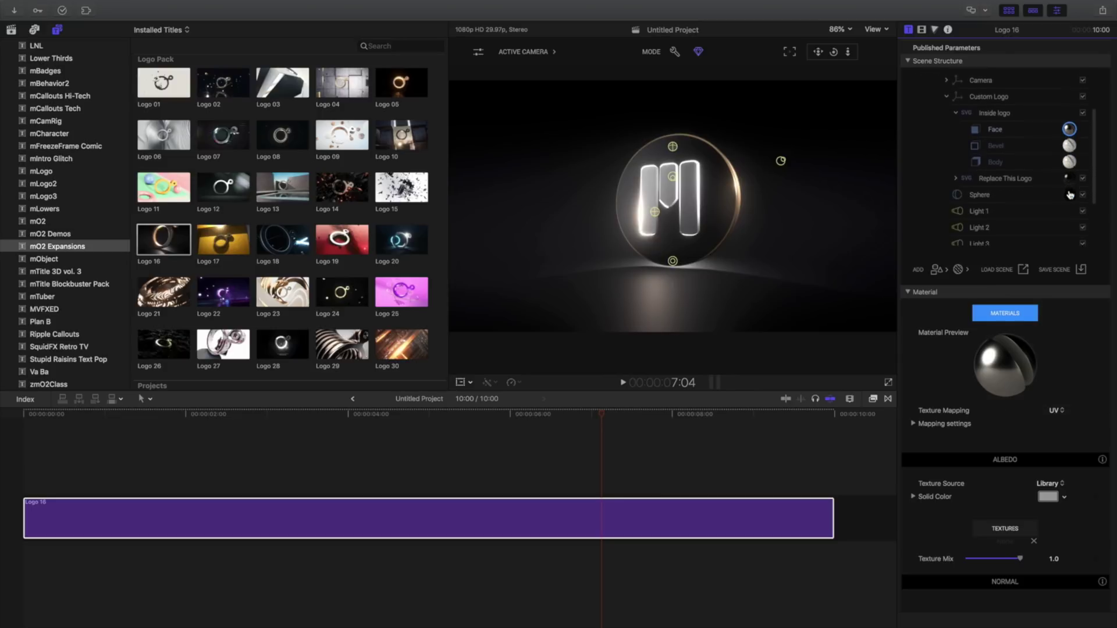
{"action": "left_click", "coordinate": [1069, 170]}
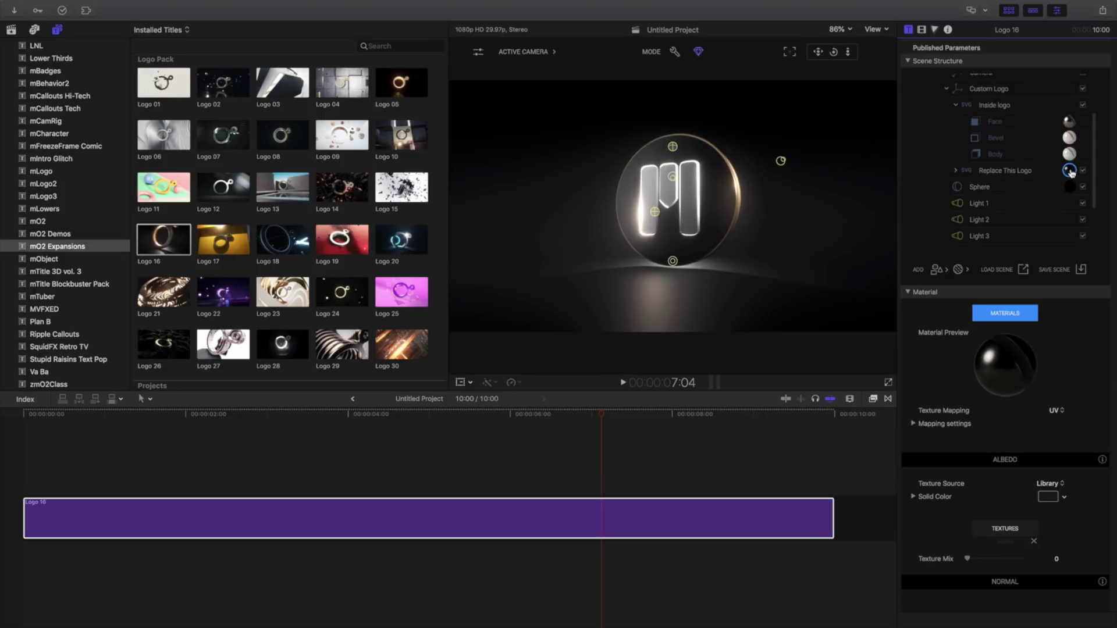
{"action": "left_click", "coordinate": [955, 170]}
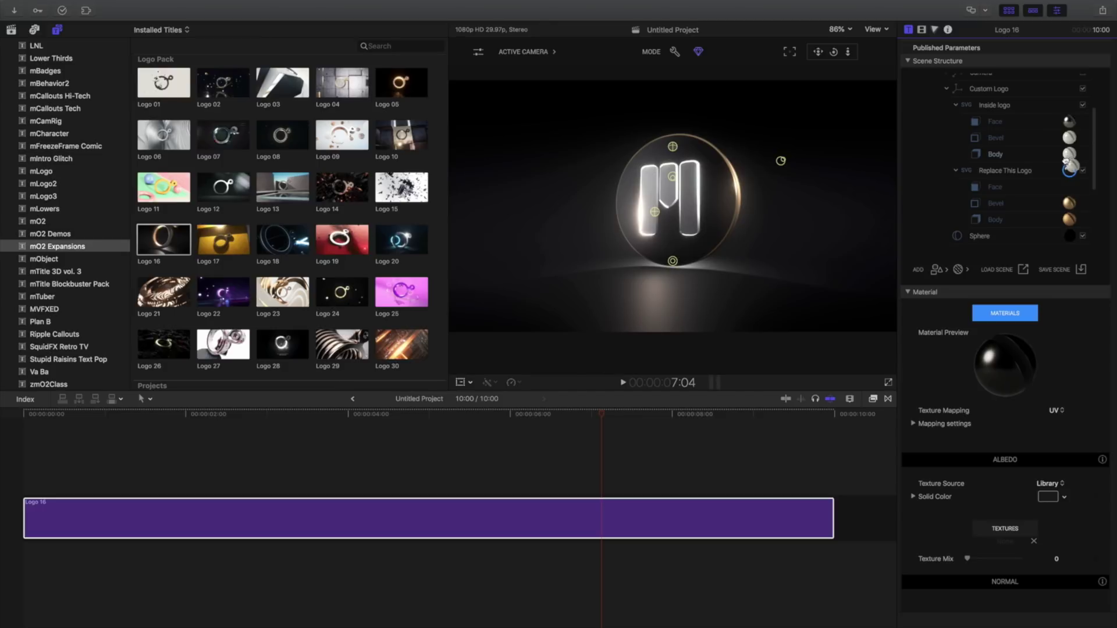
{"action": "left_click_drag", "start_coordinate": [1069, 154], "coordinate": [1066, 203]}
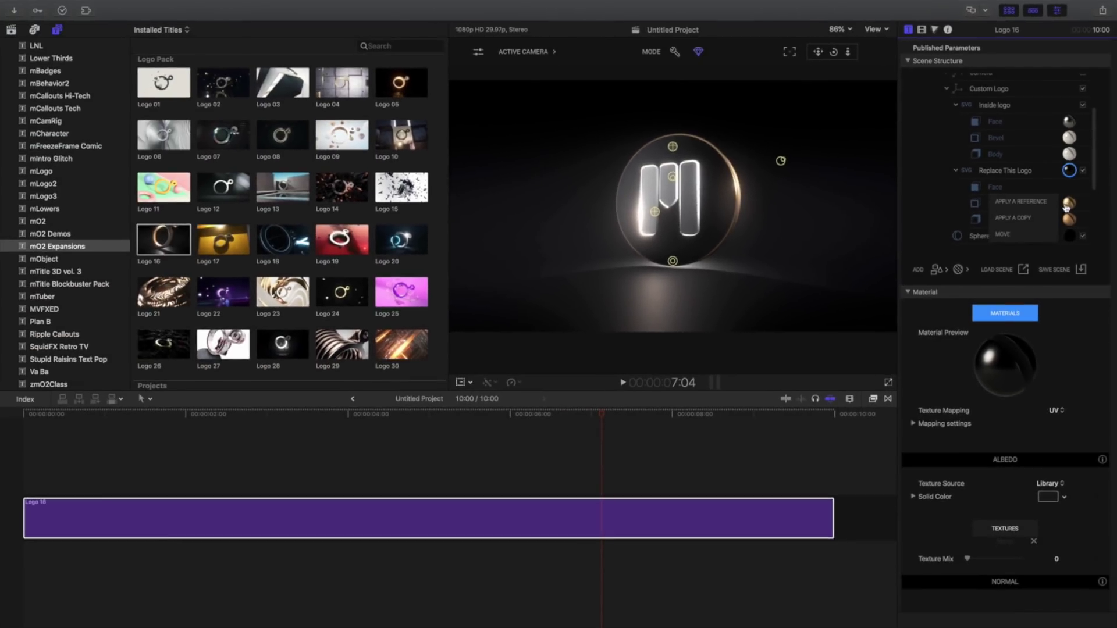
{"action": "left_click", "coordinate": [1048, 202]}
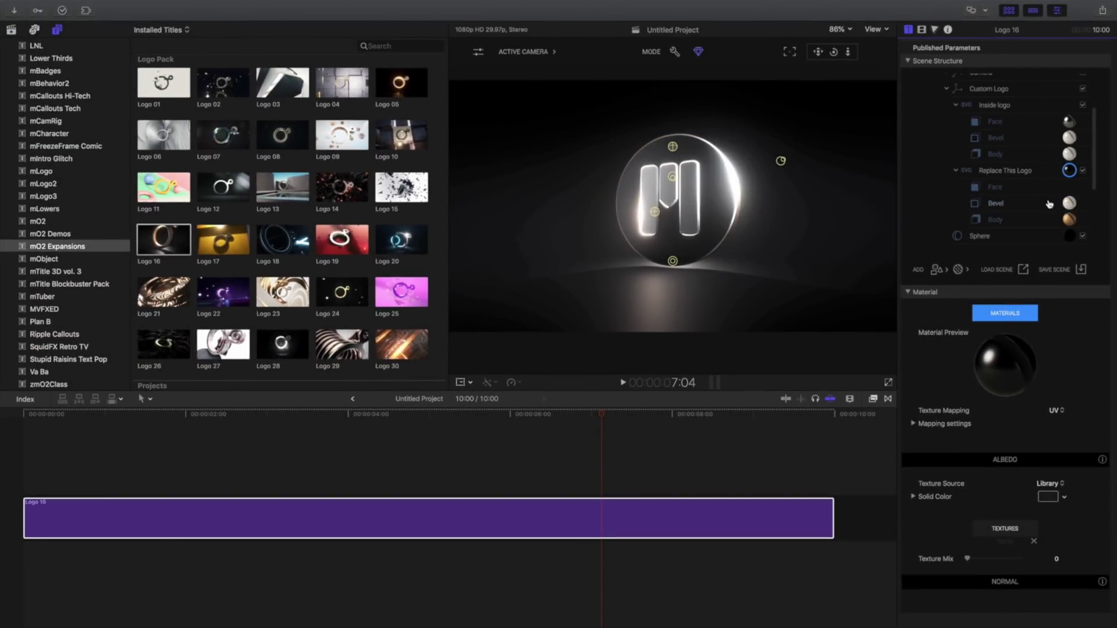
{"action": "left_click", "coordinate": [1029, 170]}
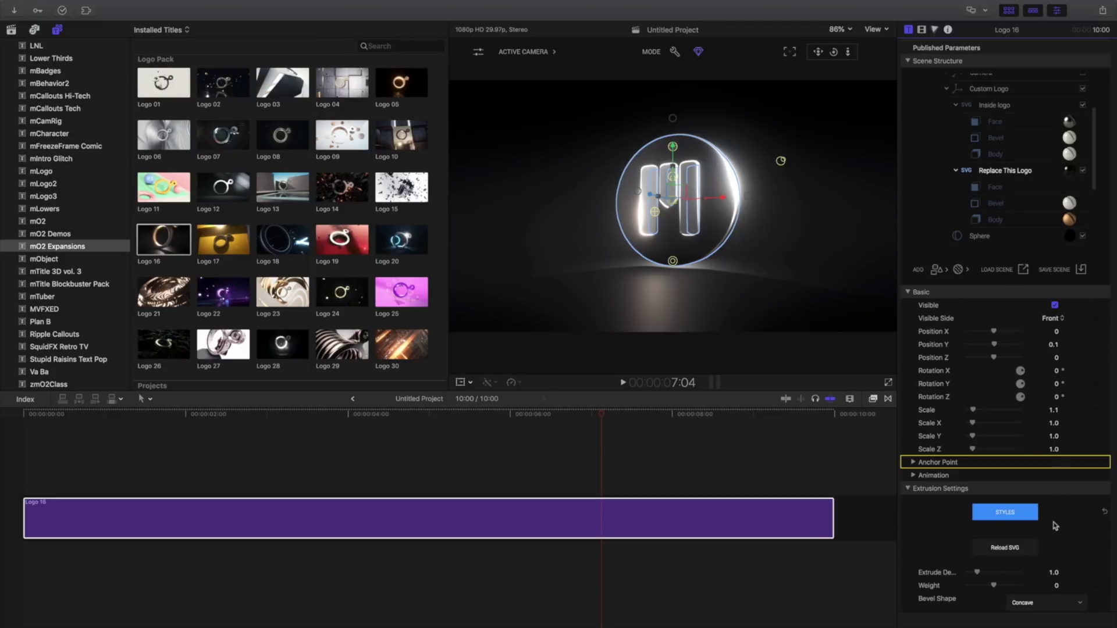
- Save the logo's extrusion settings as the 'Custom Aluminum' style and close the Style Library
{"action": "scroll", "coordinate": [1051, 527], "scroll_direction": "down", "scroll_amount": 2}
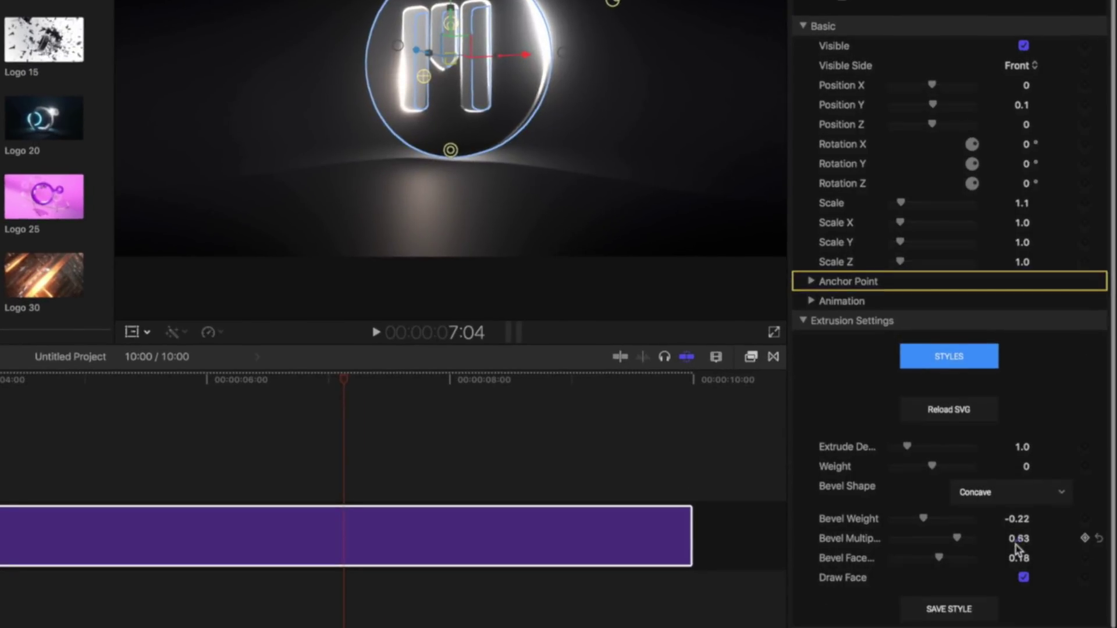
{"action": "scroll", "coordinate": [1052, 623], "scroll_direction": "down", "scroll_amount": 3}
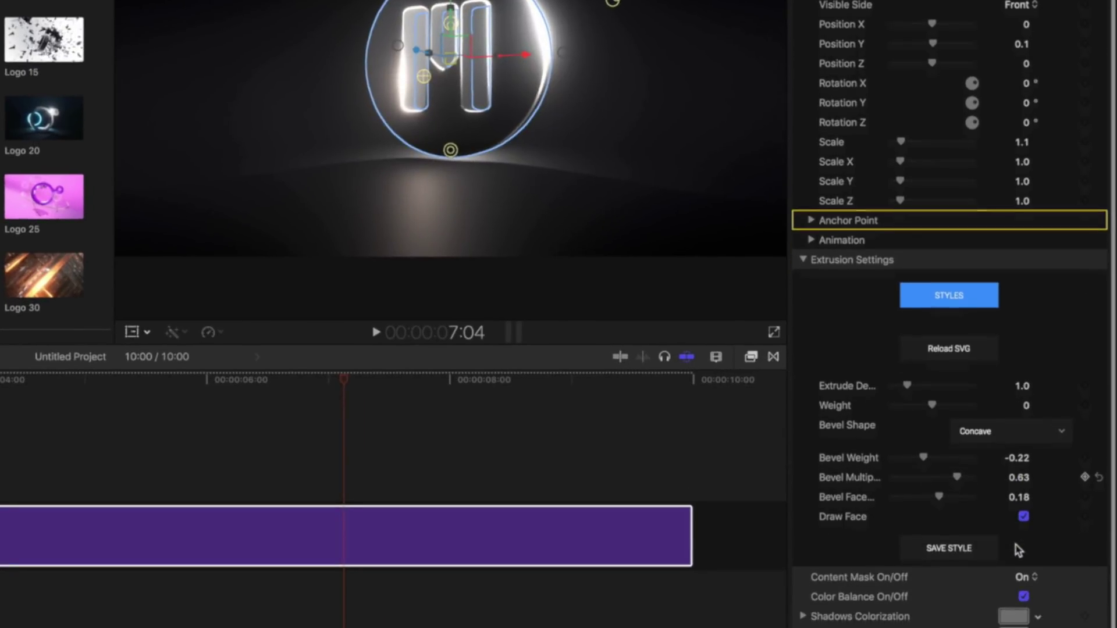
{"action": "left_click", "coordinate": [982, 556]}
{"action": "type", "text": "Custom A"}
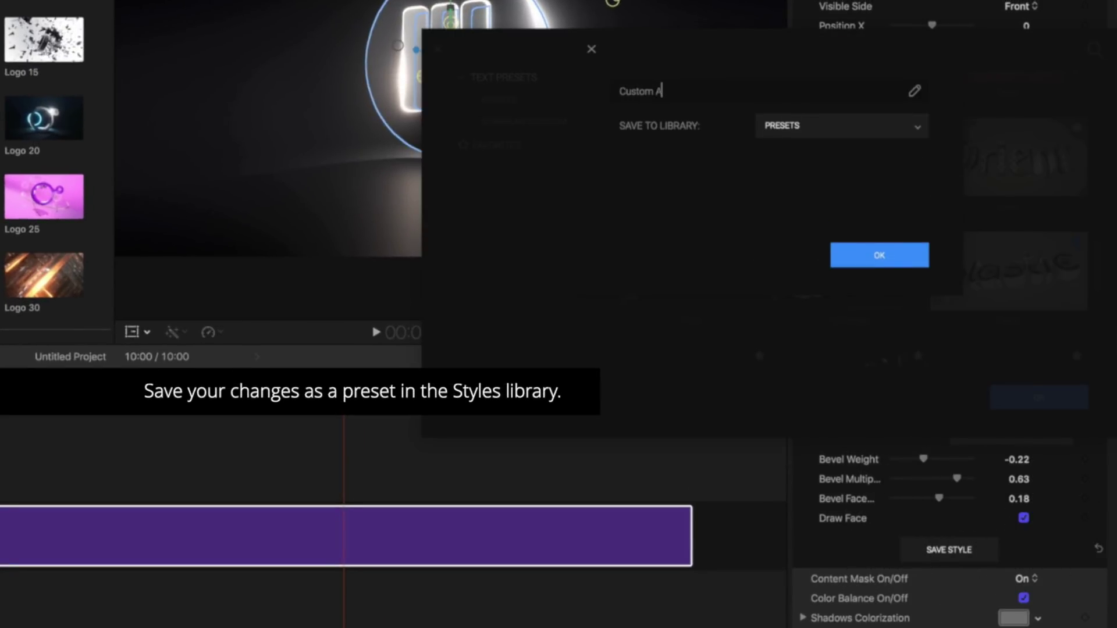
{"action": "type", "text": "luminum"}
{"action": "left_click", "coordinate": [880, 255]}
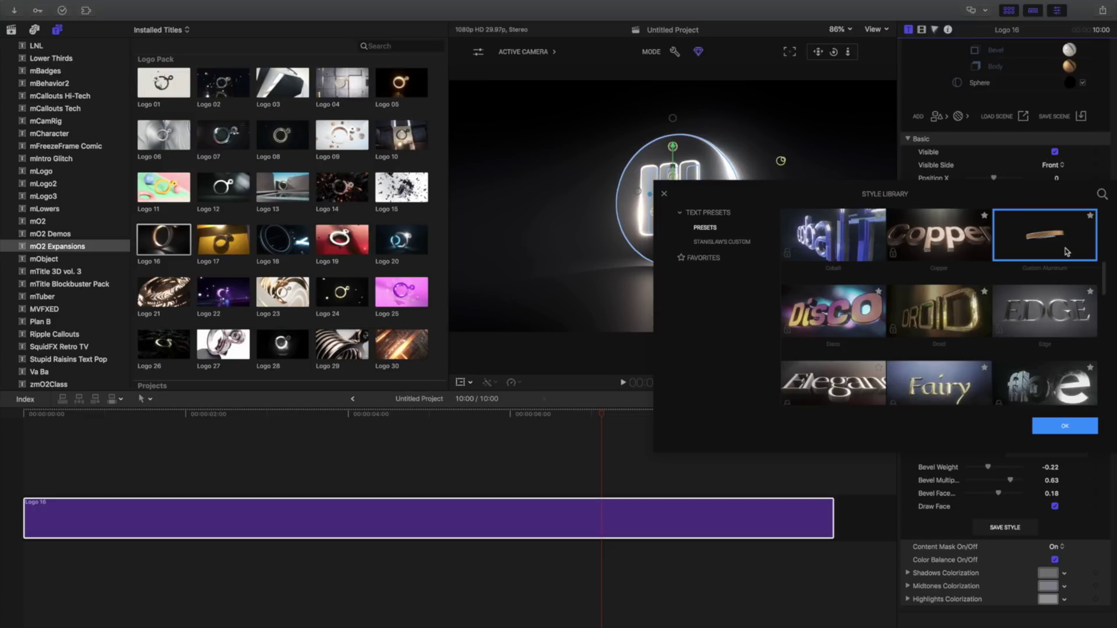
{"action": "left_click", "coordinate": [1077, 429]}
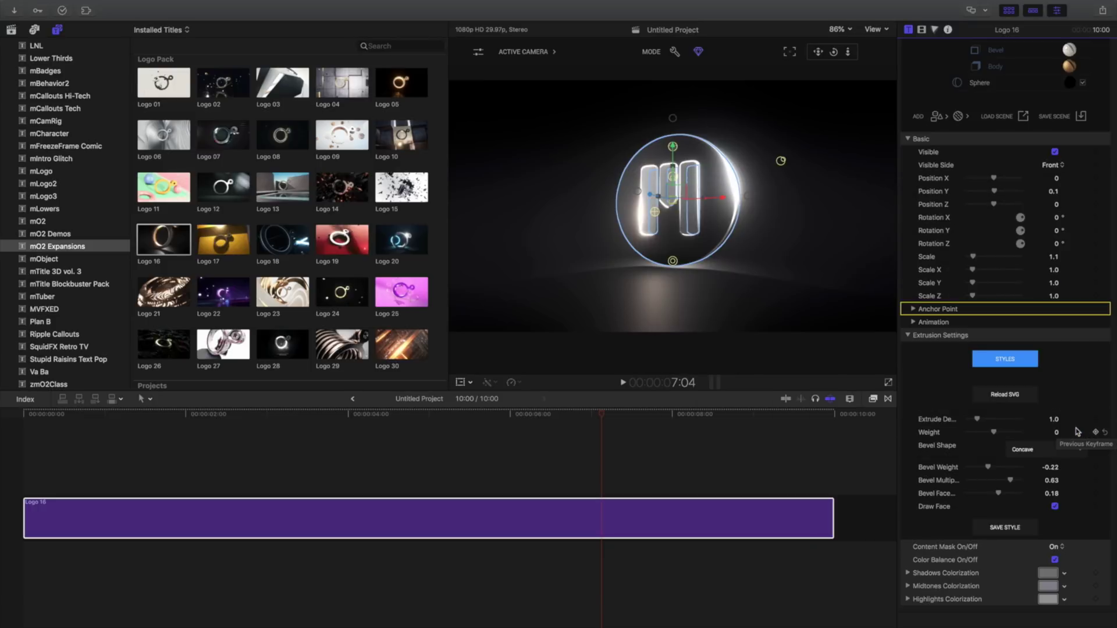
{"action": "left_click", "coordinate": [16, 418]}
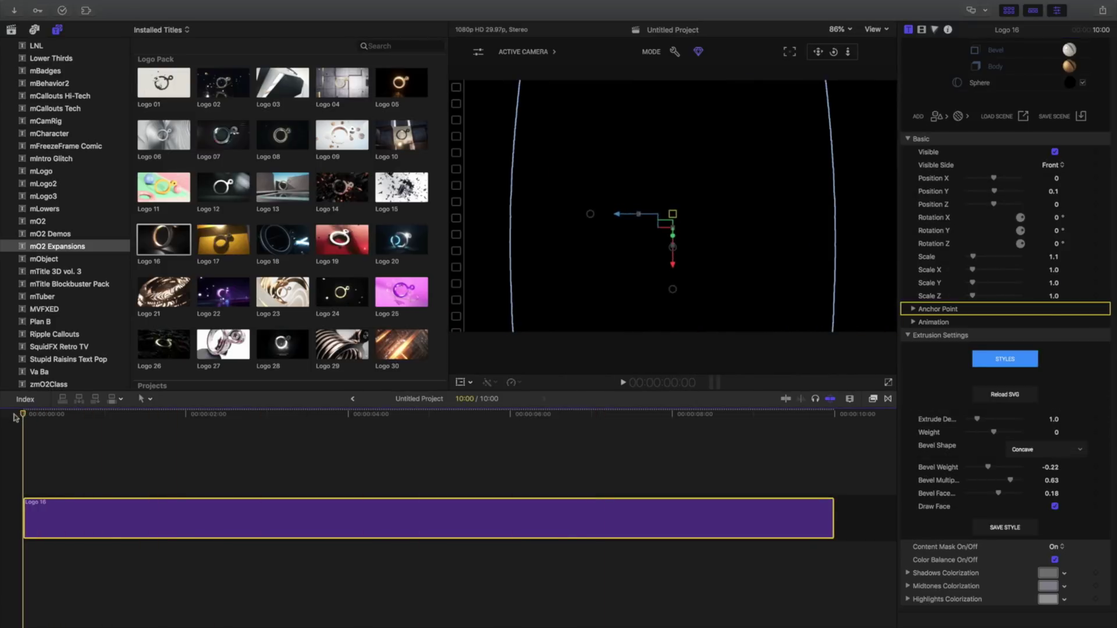
{"action": "key", "text": "space"}
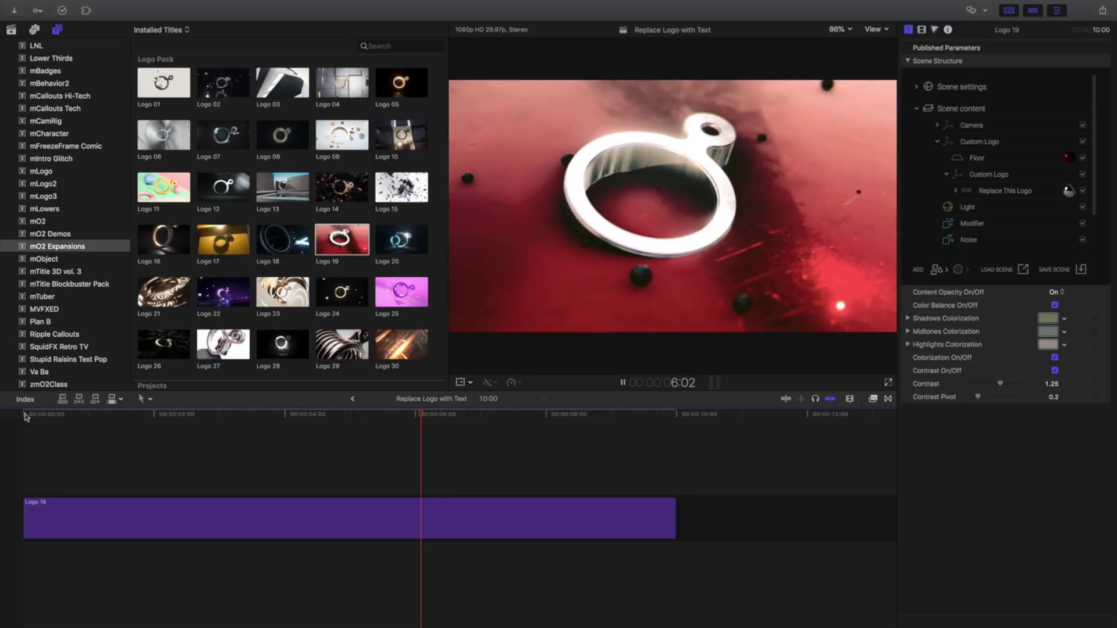
{"action": "key", "text": "space"}
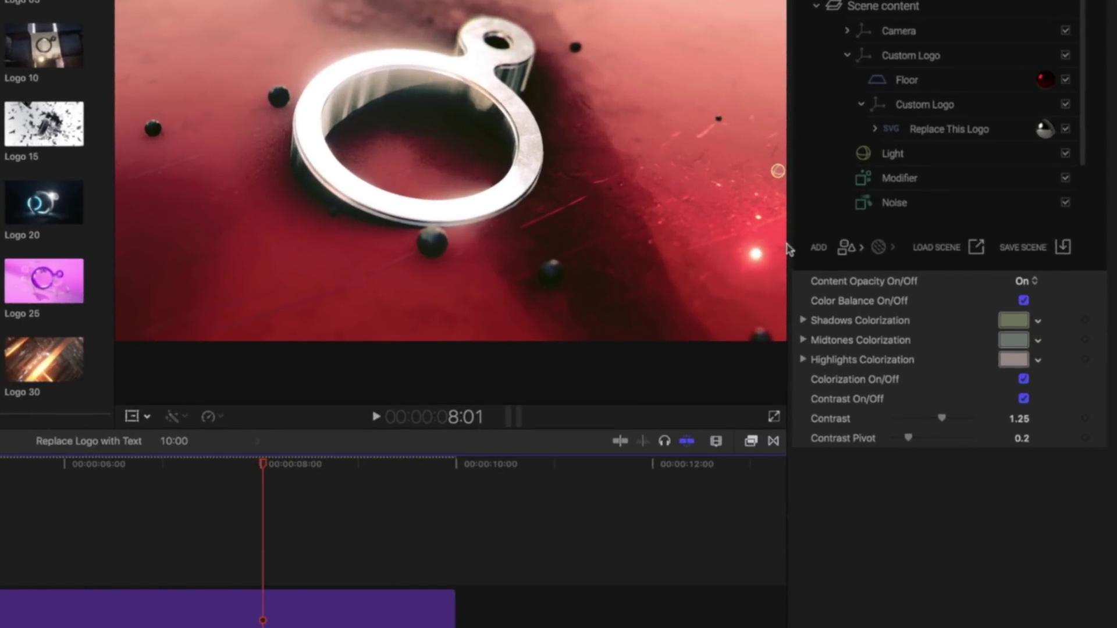
- Add a 3D Text layer reading mO2 and nest it inside the Custom Logo group
{"action": "left_click", "coordinate": [846, 248]}
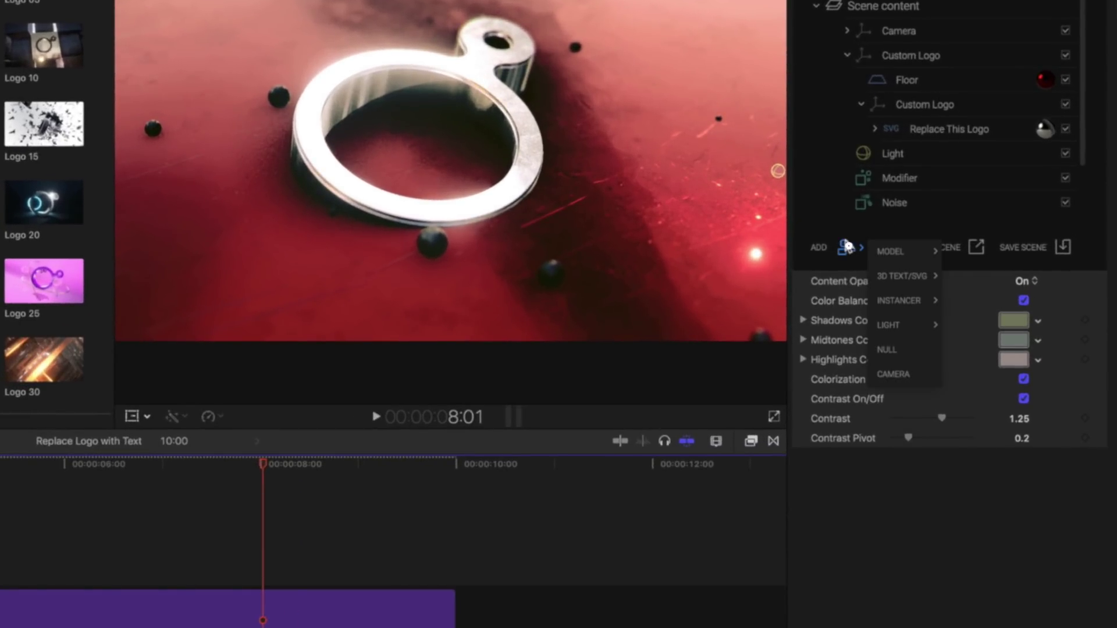
{"action": "mouse_move", "coordinate": [892, 251]}
{"action": "mouse_move", "coordinate": [937, 277]}
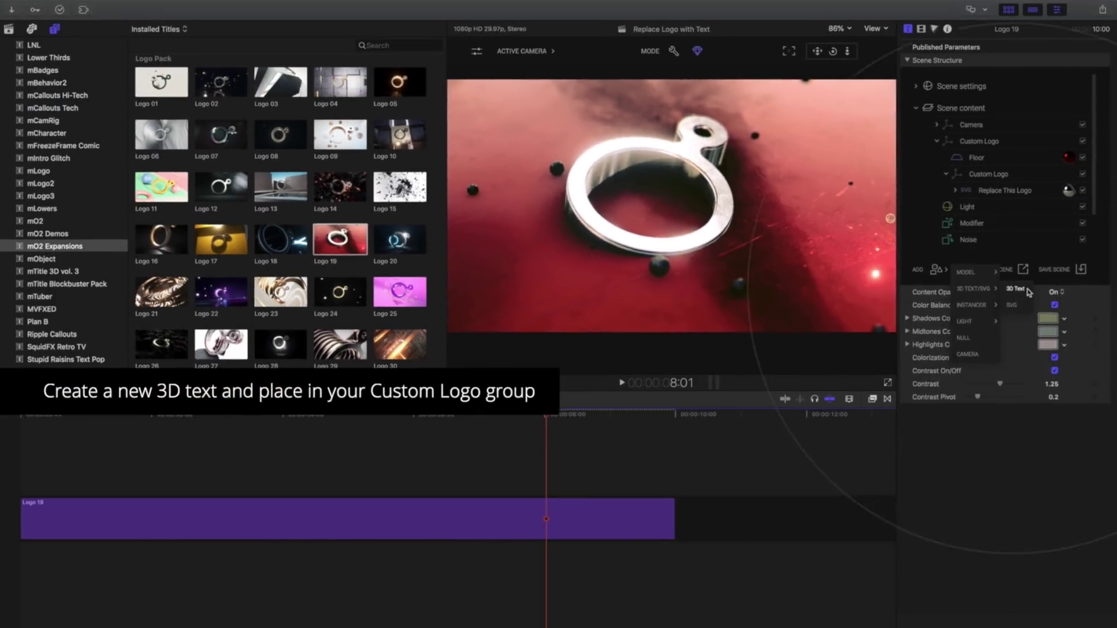
{"action": "left_click", "coordinate": [980, 281]}
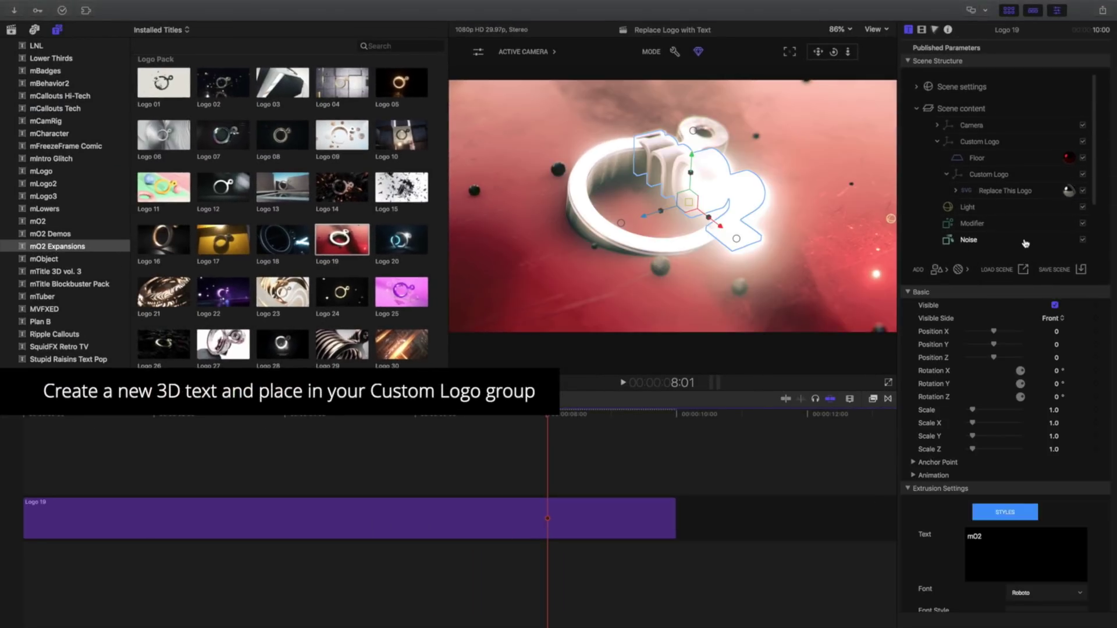
{"action": "scroll", "coordinate": [1024, 243], "scroll_direction": "down", "scroll_amount": 3}
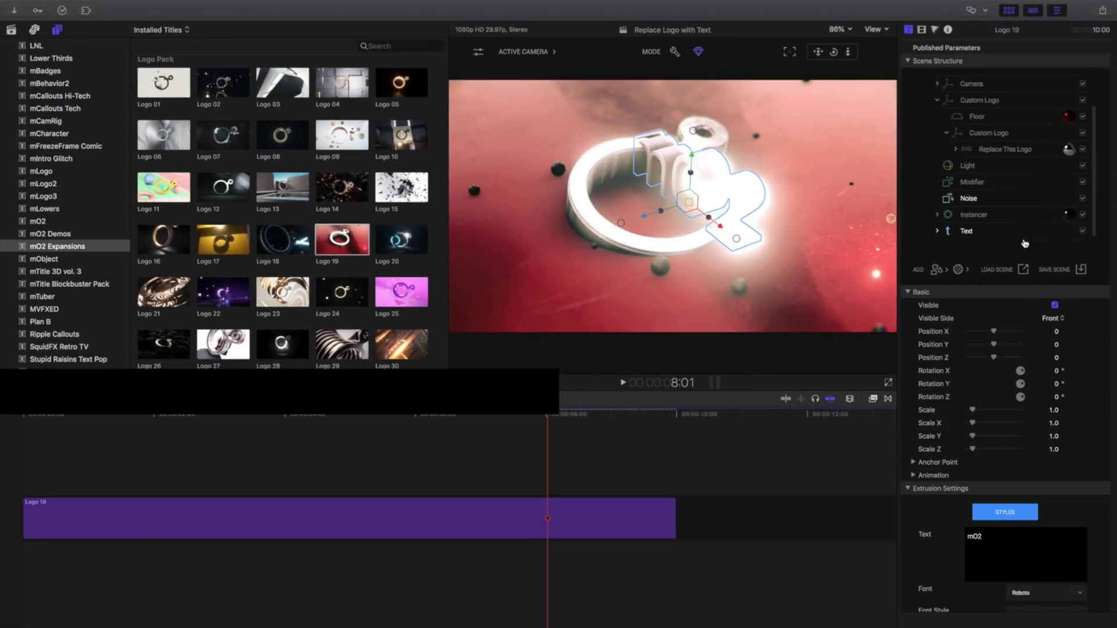
{"action": "left_click_drag", "start_coordinate": [970, 230], "coordinate": [979, 143]}
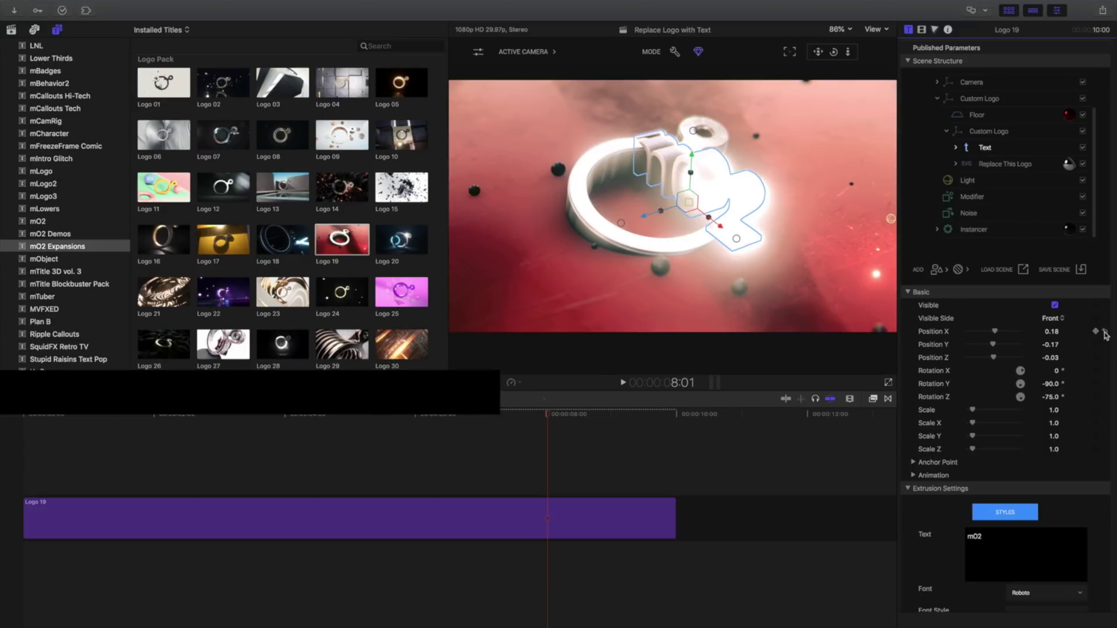
- Reset the text's Position X, Y, Z and Rotation Y, Z to zero
{"action": "left_click", "coordinate": [1104, 331]}
{"action": "left_click", "coordinate": [1104, 345]}
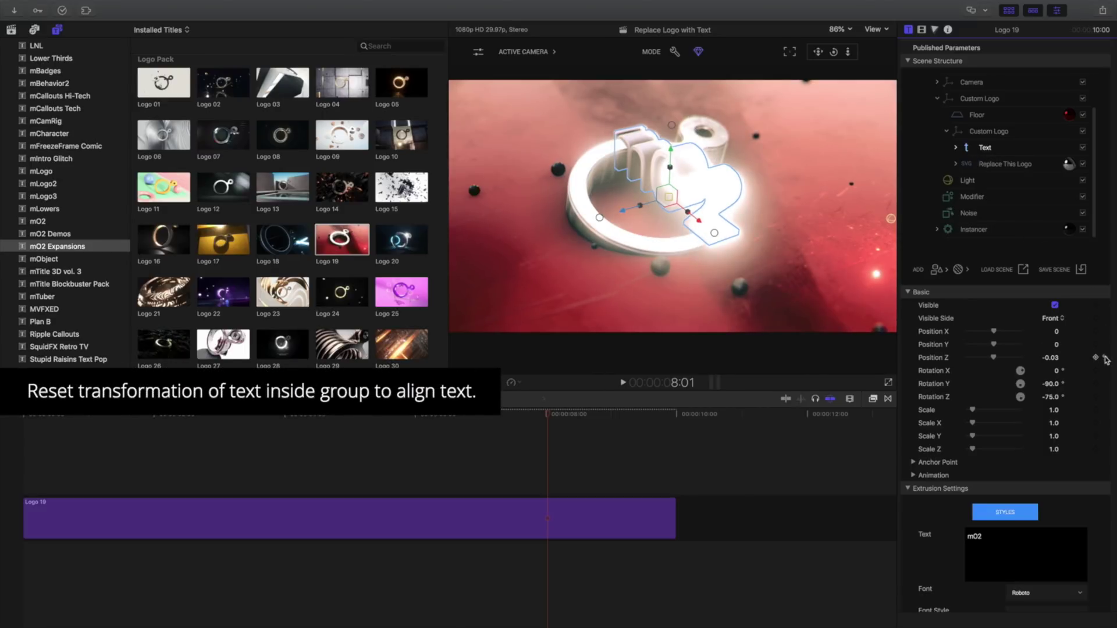
{"action": "left_click", "coordinate": [1104, 358]}
{"action": "left_click", "coordinate": [1104, 383]}
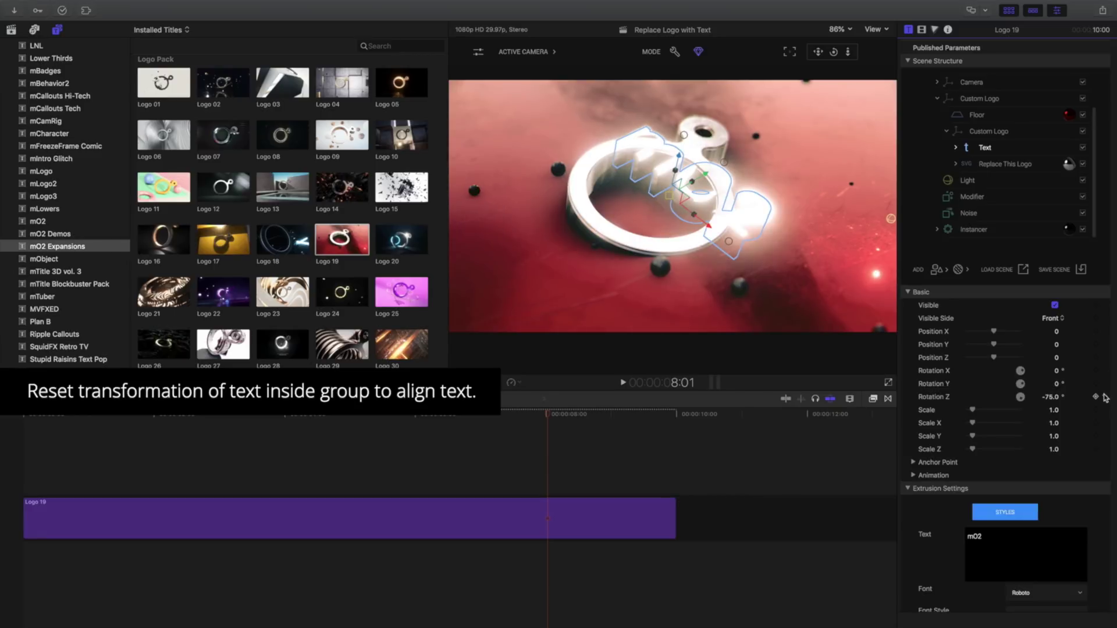
{"action": "left_click", "coordinate": [1104, 397]}
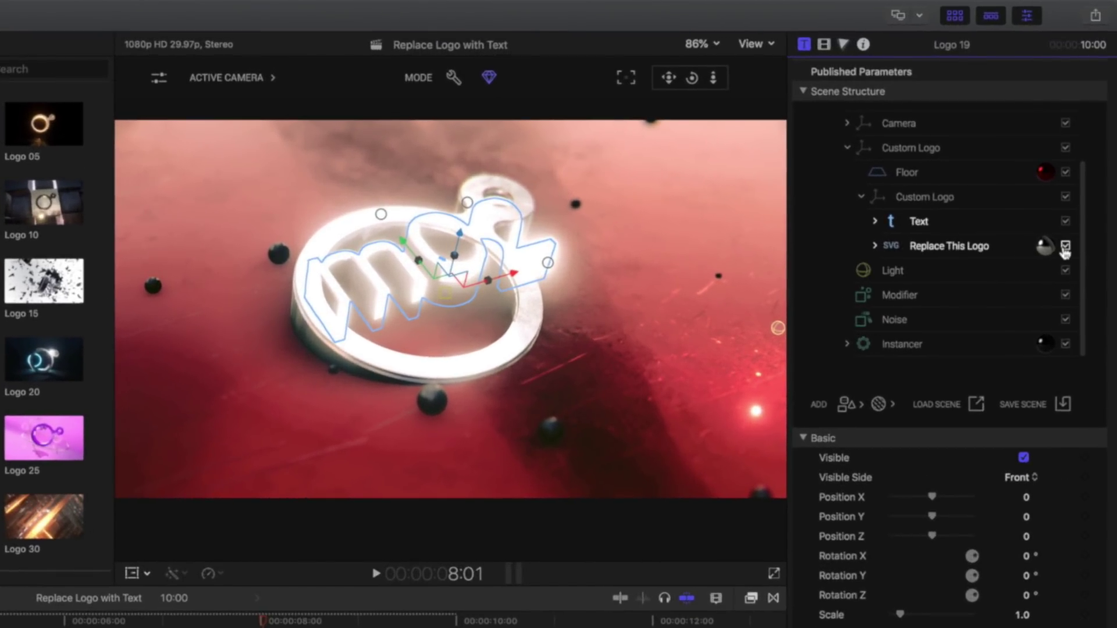
- Toggle the Replace This Logo ring's visibility to check the text, leaving it hidden
{"action": "left_click", "coordinate": [1065, 246]}
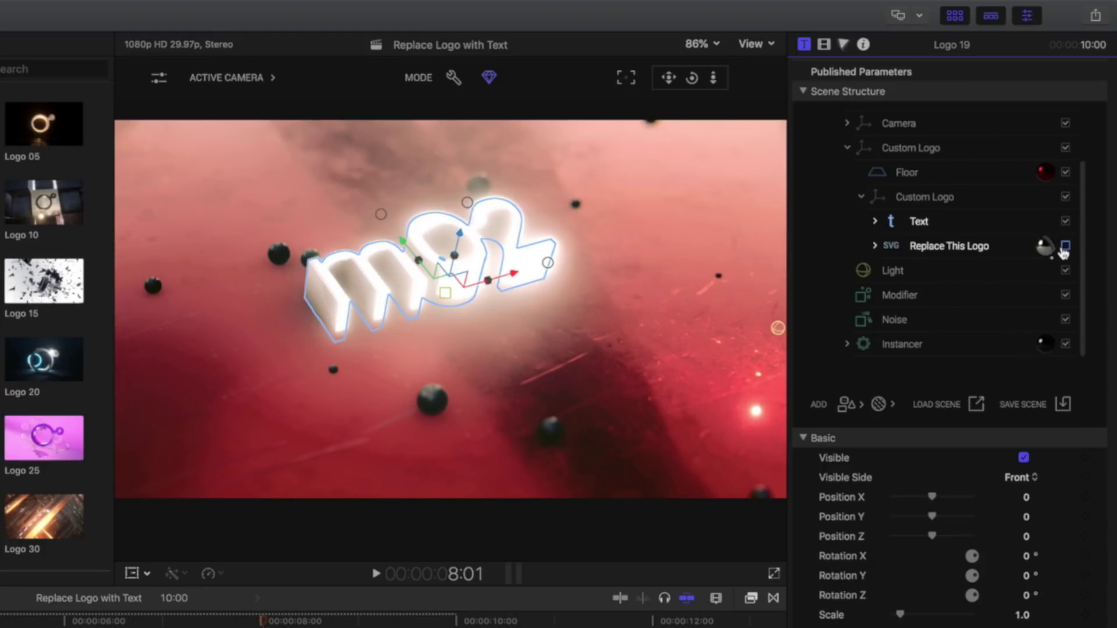
{"action": "left_click", "coordinate": [1065, 246]}
{"action": "right_click", "coordinate": [992, 247]}
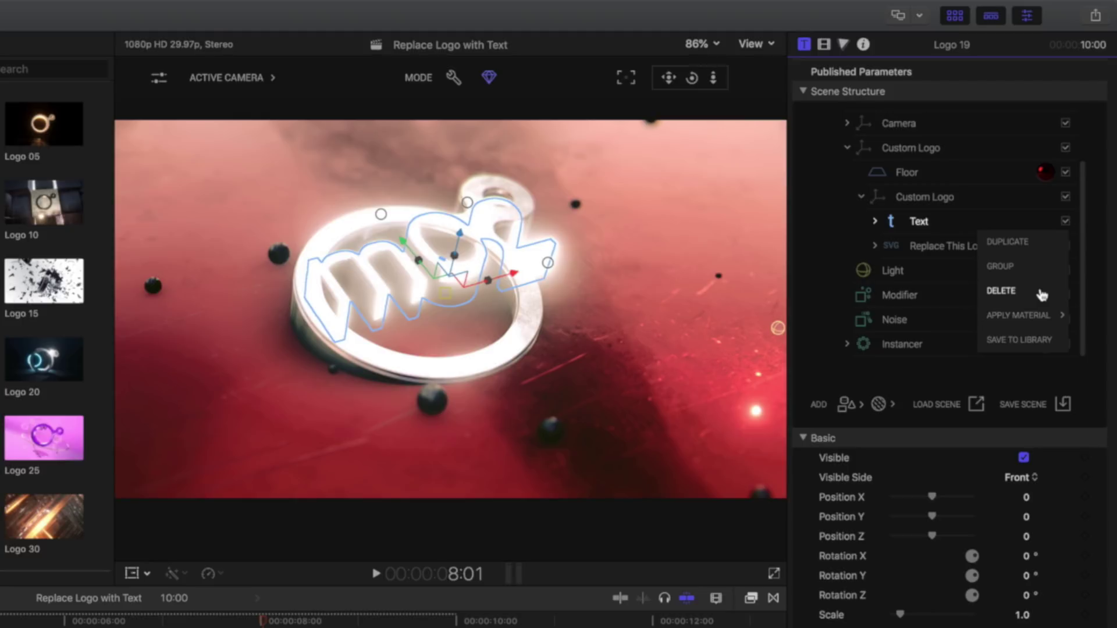
{"action": "left_click", "coordinate": [964, 245]}
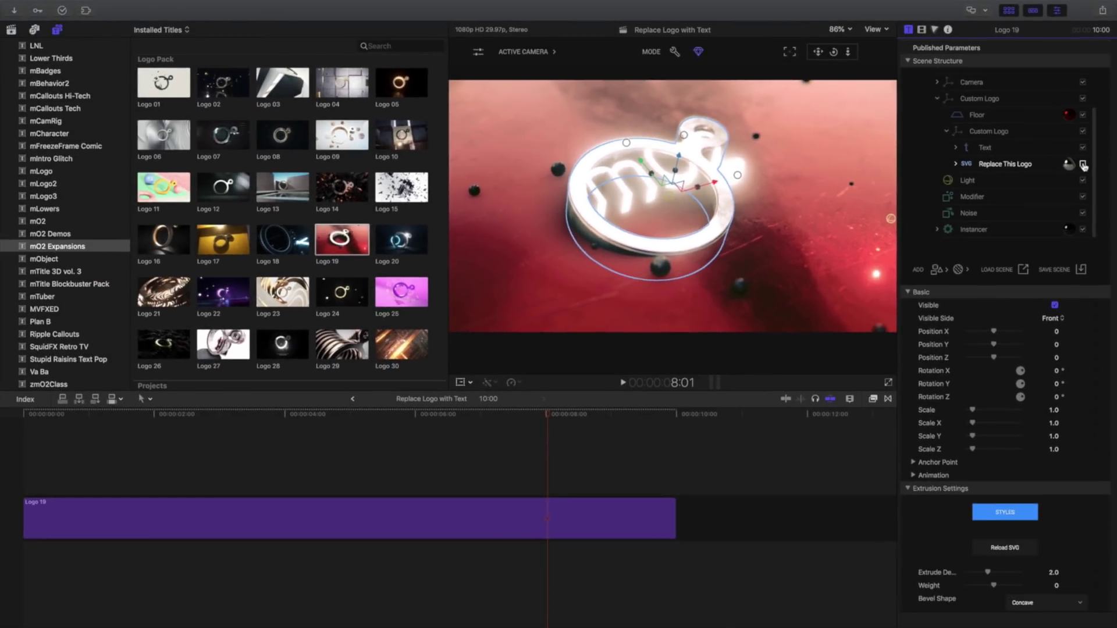
{"action": "left_click", "coordinate": [1082, 164]}
- Replace the Text layer's mO2 placeholder with 'Dragstrip Diaries'
{"action": "left_click", "coordinate": [989, 148]}
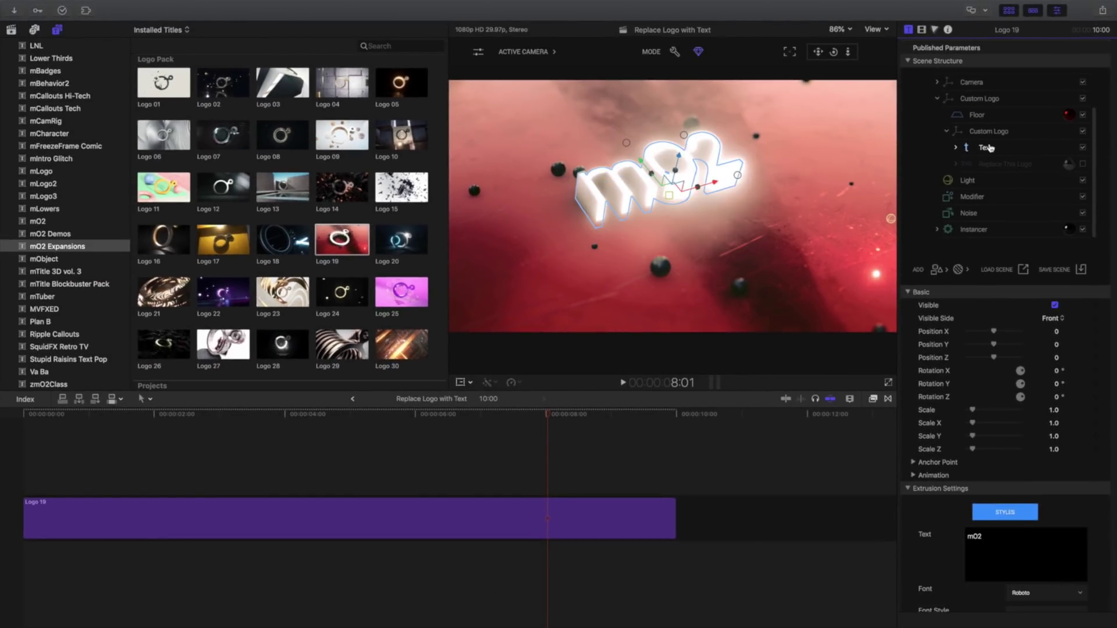
{"action": "double_click", "coordinate": [983, 535]}
{"action": "key", "text": "BackSpace"}
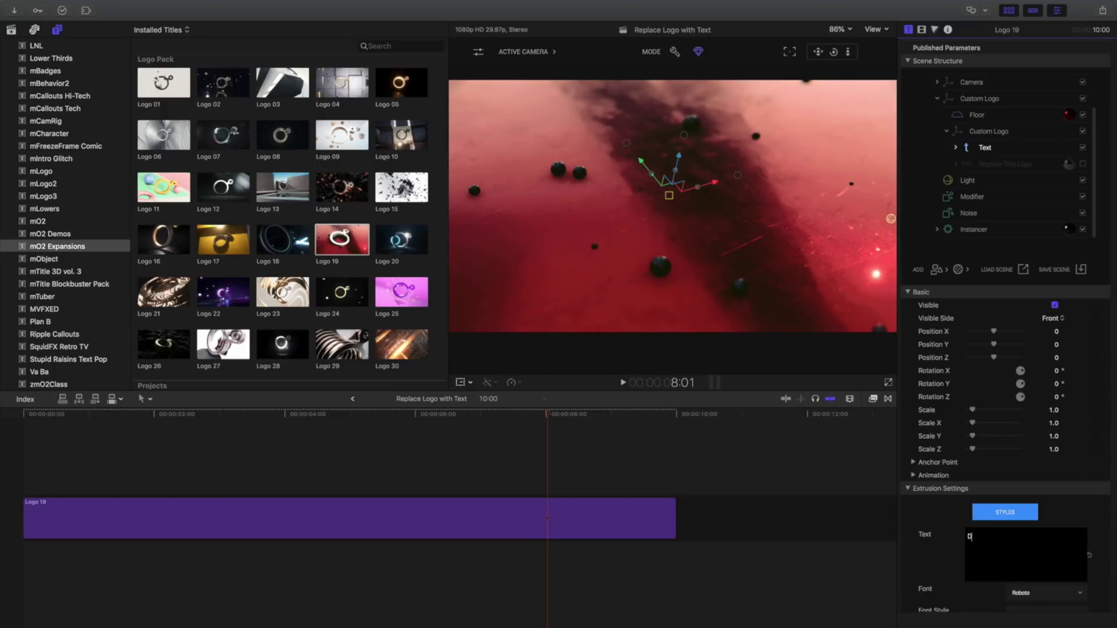
{"action": "type", "text": "Dragstrip"}
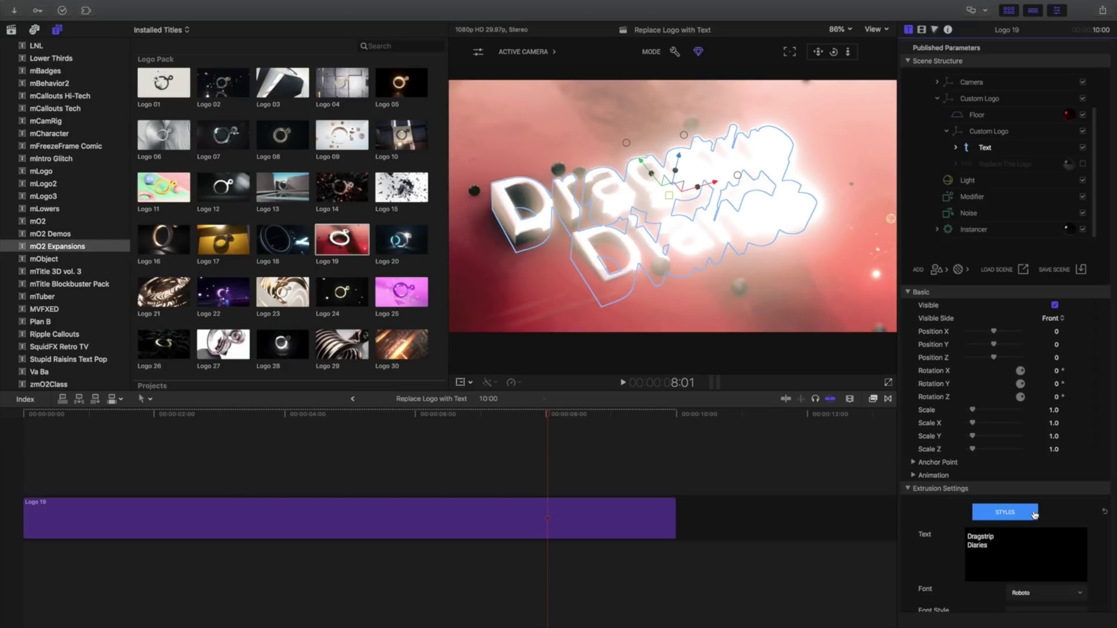
{"action": "left_click", "coordinate": [1032, 520]}
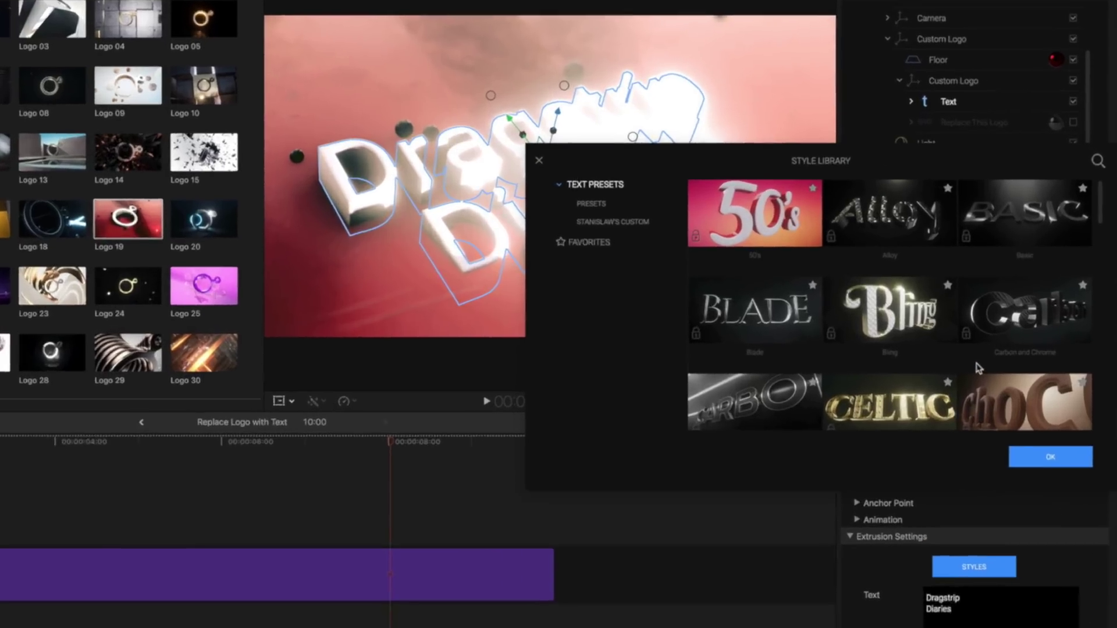
- Preview Custom Aluminum, then apply and confirm the Sport style preset on the title
{"action": "scroll", "coordinate": [1009, 367], "scroll_direction": "down", "scroll_amount": 3}
{"action": "scroll", "coordinate": [953, 377], "scroll_direction": "down", "scroll_amount": 5}
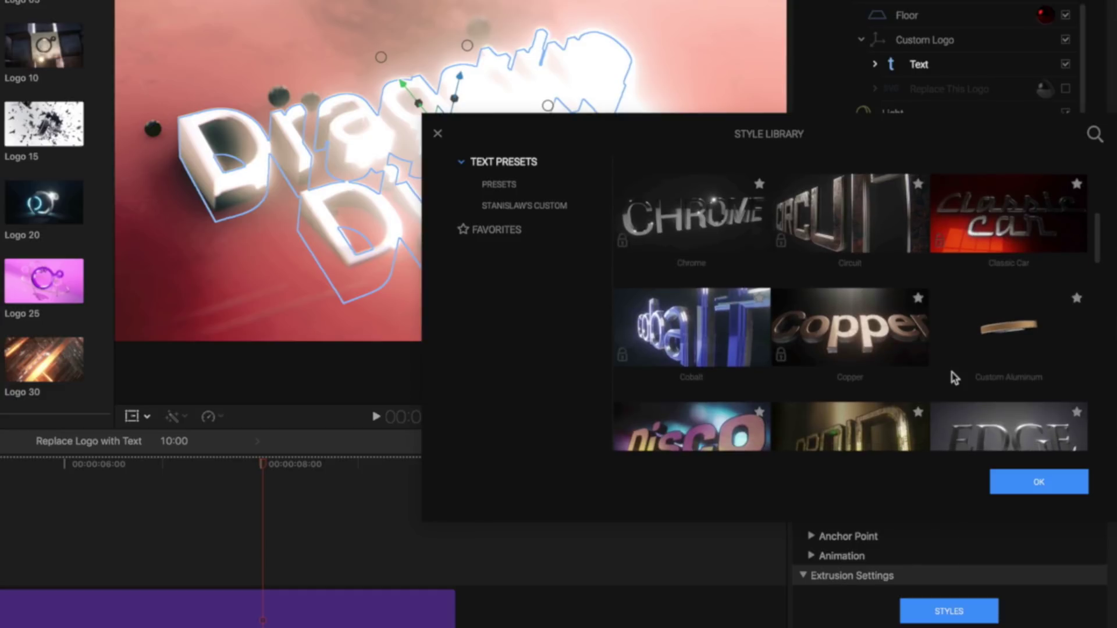
{"action": "left_click", "coordinate": [989, 346]}
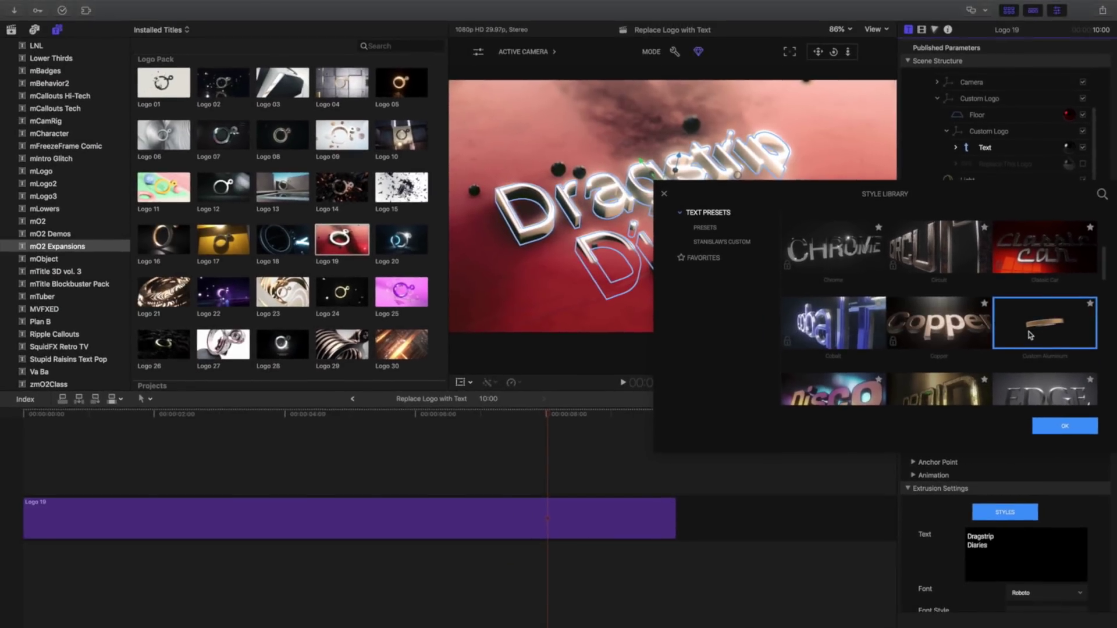
{"action": "left_click_drag", "start_coordinate": [1007, 203], "coordinate": [786, 373]}
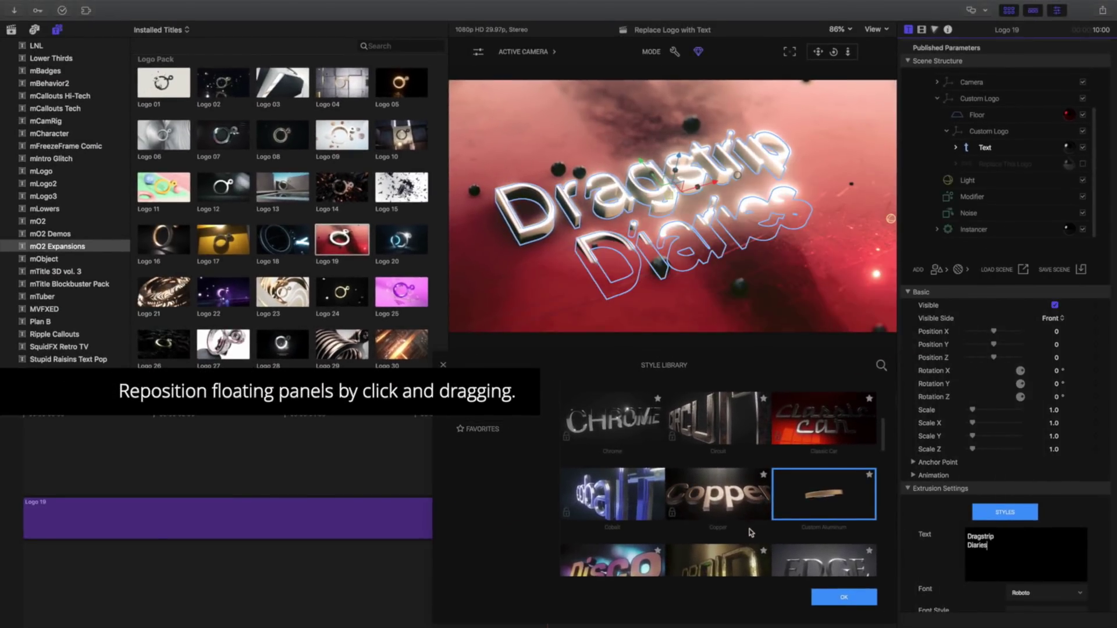
{"action": "scroll", "coordinate": [750, 532], "scroll_direction": "down", "scroll_amount": 10}
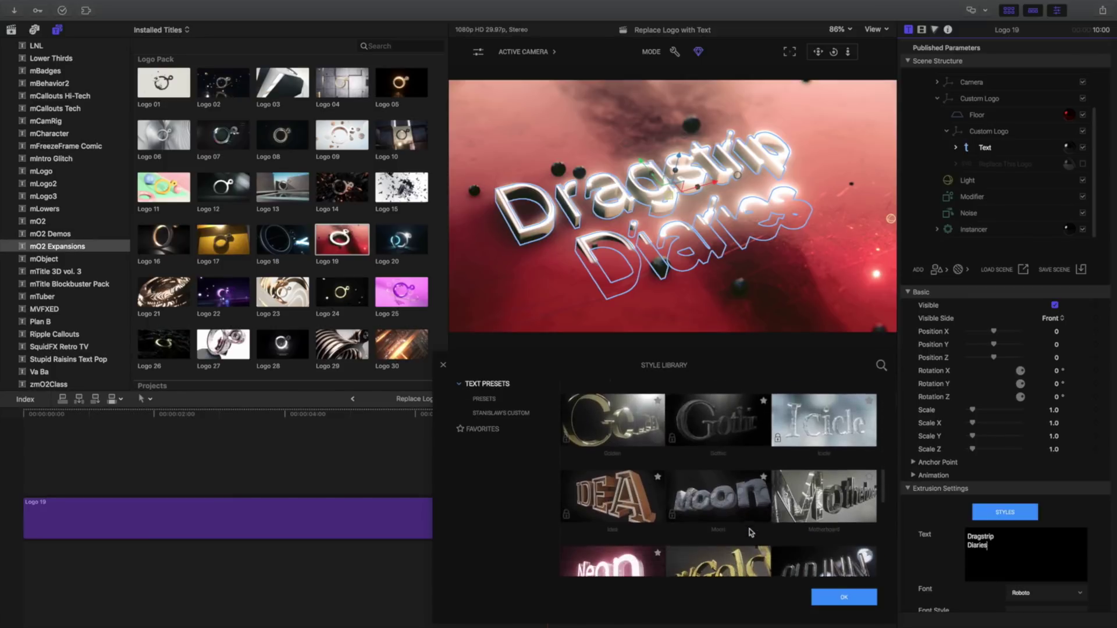
{"action": "scroll", "coordinate": [751, 532], "scroll_direction": "down", "scroll_amount": 10}
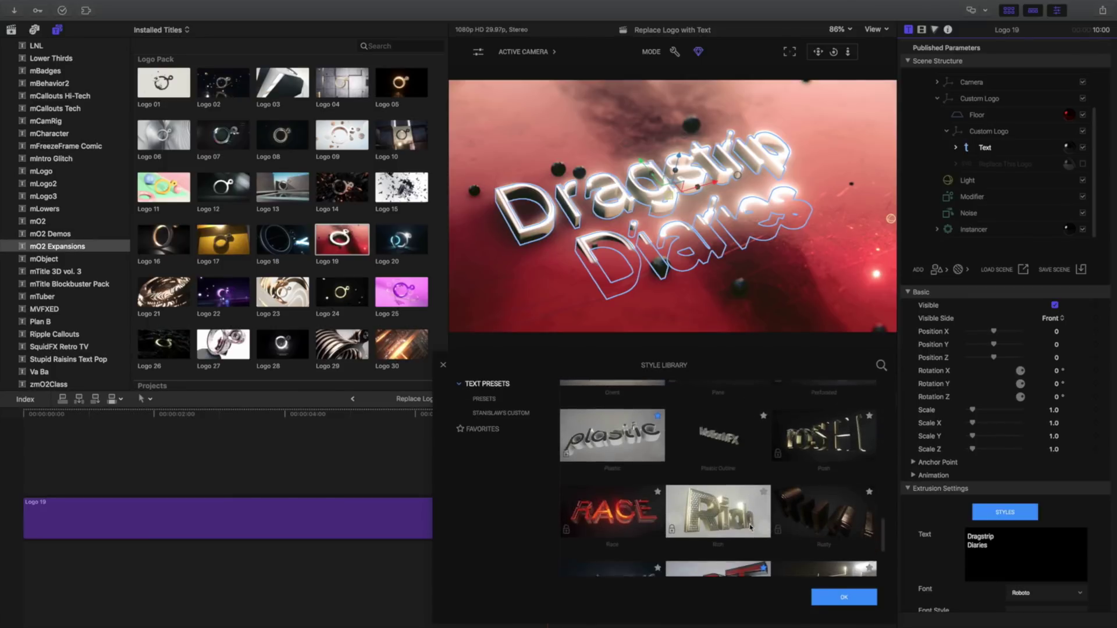
{"action": "scroll", "coordinate": [750, 528], "scroll_direction": "down", "scroll_amount": 3}
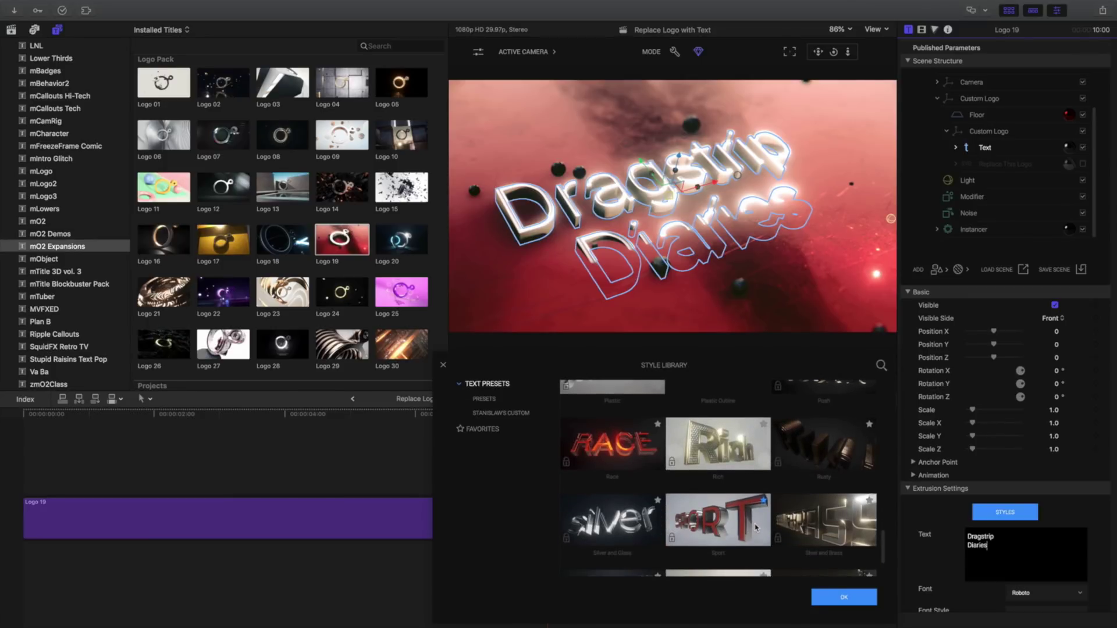
{"action": "left_click", "coordinate": [756, 528]}
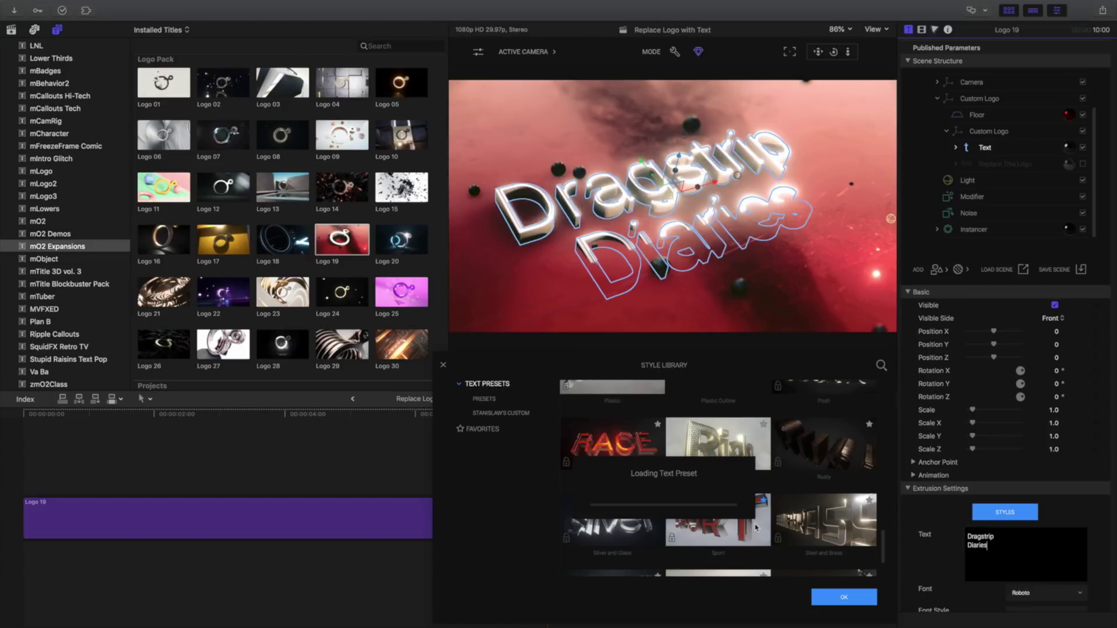
{"action": "left_click", "coordinate": [844, 599]}
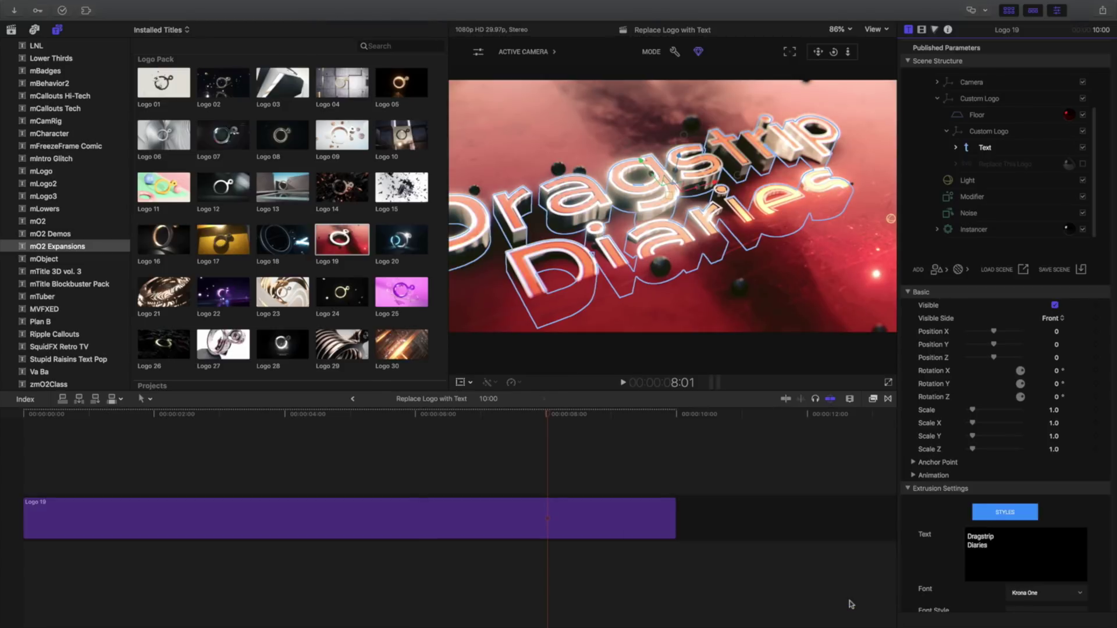
- Change the title font to Korataki and tilt Rotation X to -5
{"action": "left_click", "coordinate": [1059, 596]}
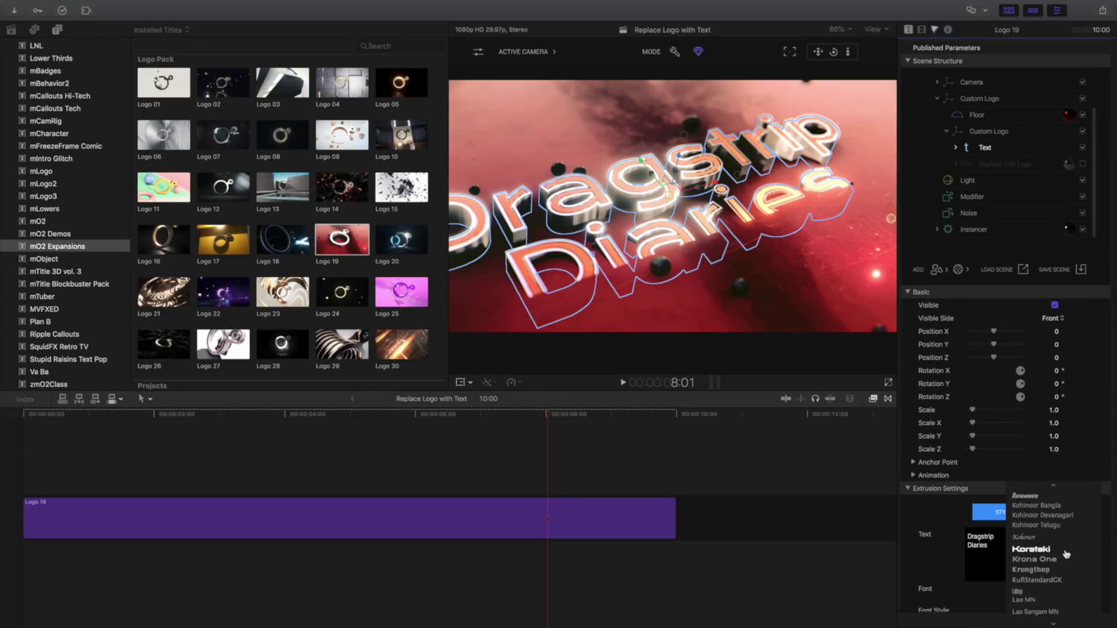
{"action": "left_click", "coordinate": [1065, 554]}
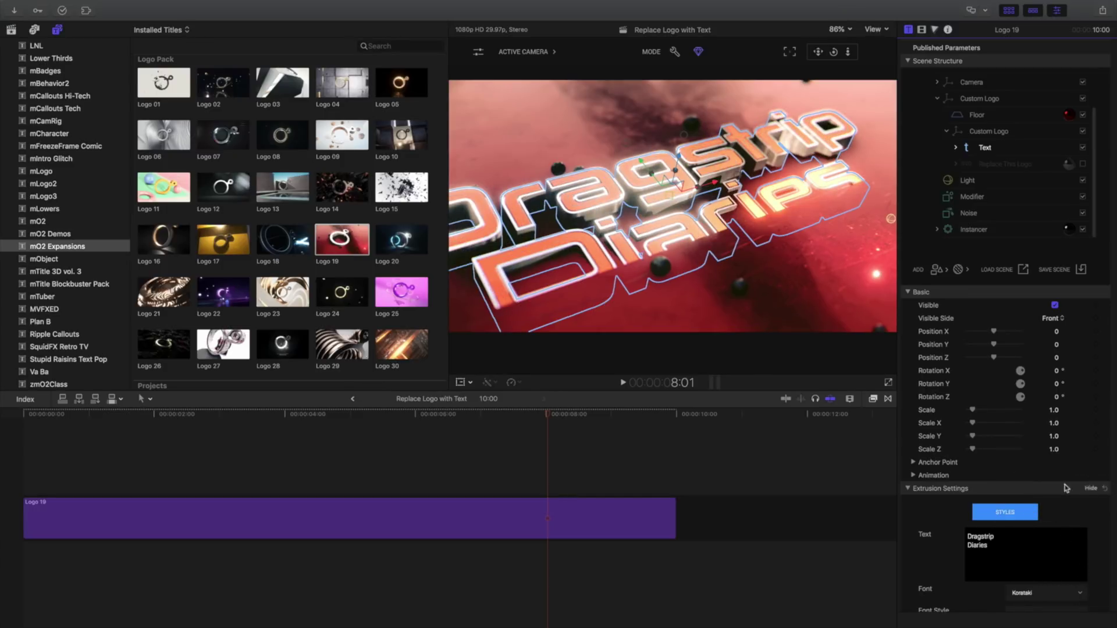
{"action": "left_click", "coordinate": [1056, 372]}
{"action": "type", "text": "-5"}
{"action": "key", "text": "Return"}
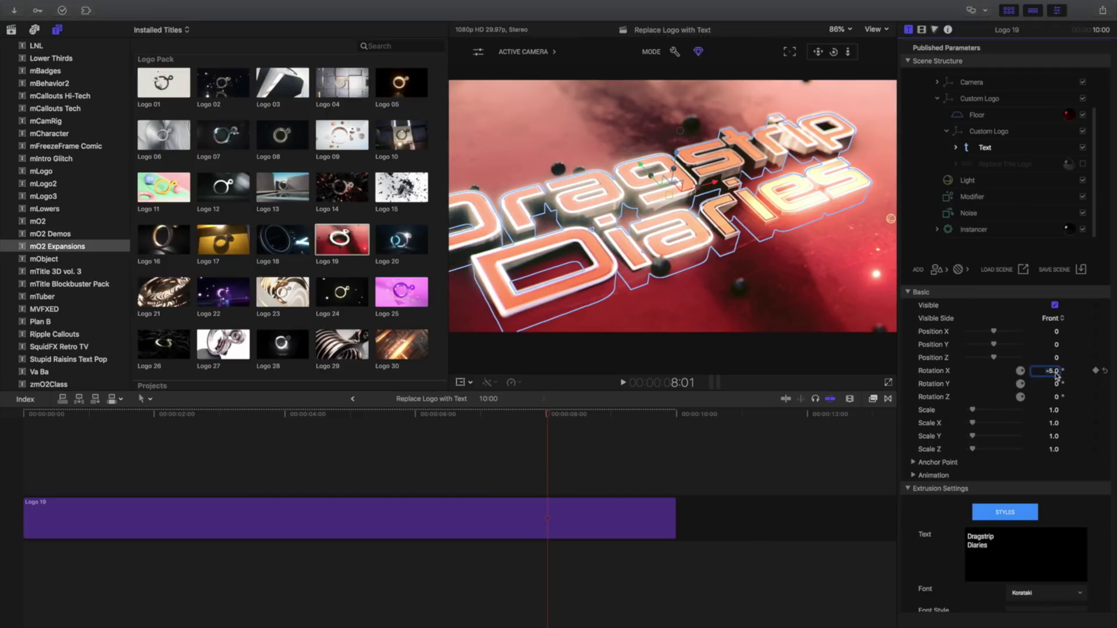
- Set the title's Scale to 0.58
{"action": "left_click", "coordinate": [1054, 411]}
{"action": "type", "text": ".58"}
{"action": "key", "text": "Return"}
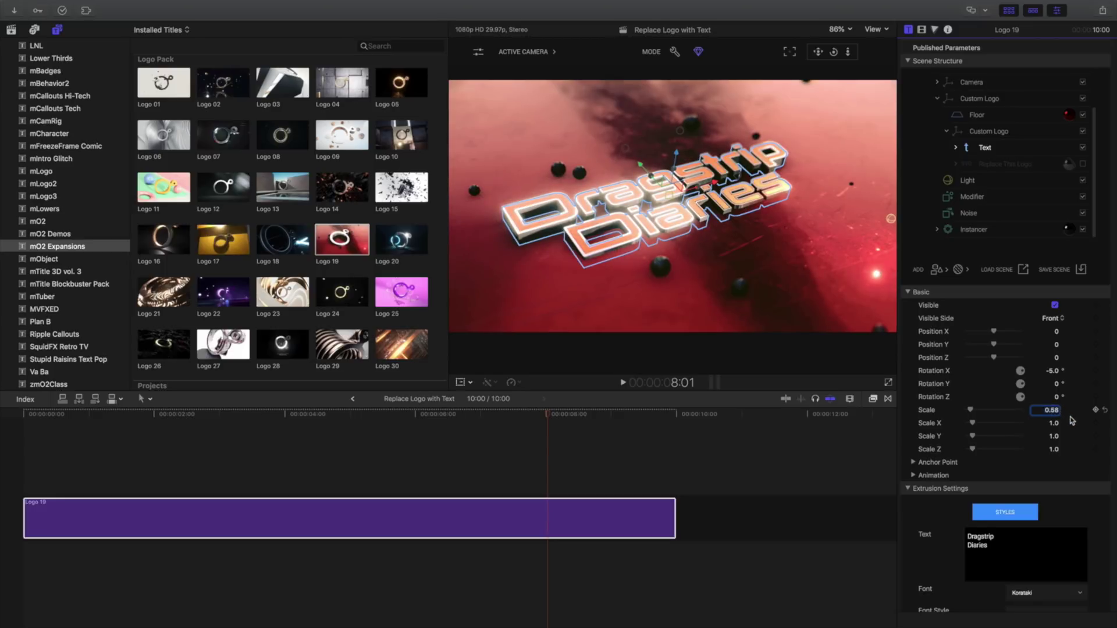
{"action": "scroll", "coordinate": [1088, 500], "scroll_direction": "down", "scroll_amount": 4}
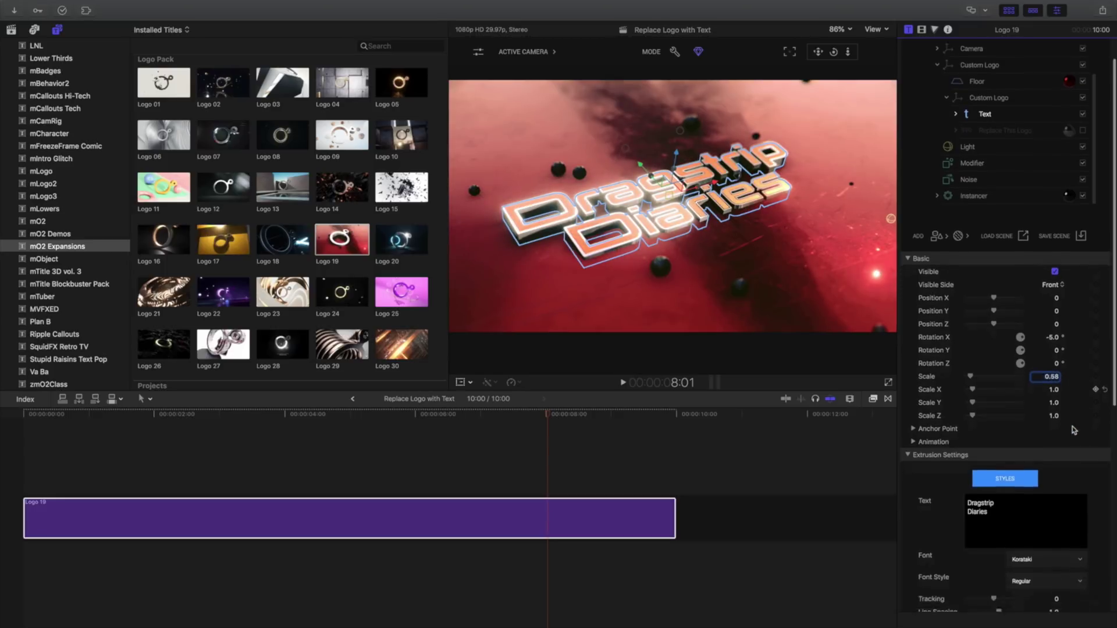
{"action": "scroll", "coordinate": [1087, 512], "scroll_direction": "down", "scroll_amount": 6}
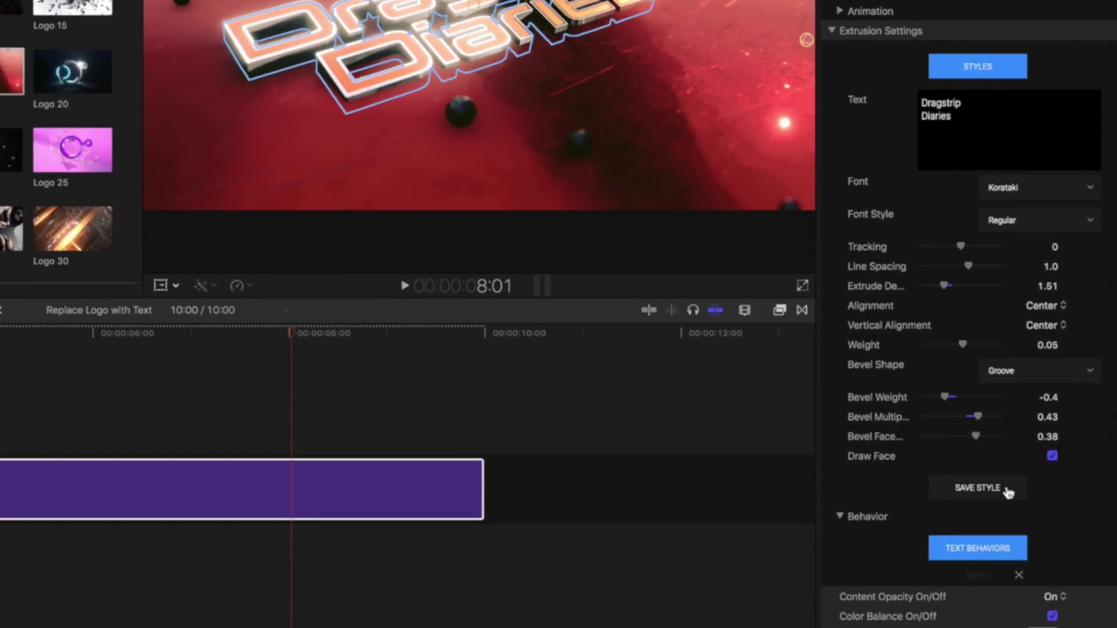
- Save the title's look as the 'Dragstrip' style preset and close the Style Library
{"action": "left_click", "coordinate": [1008, 492]}
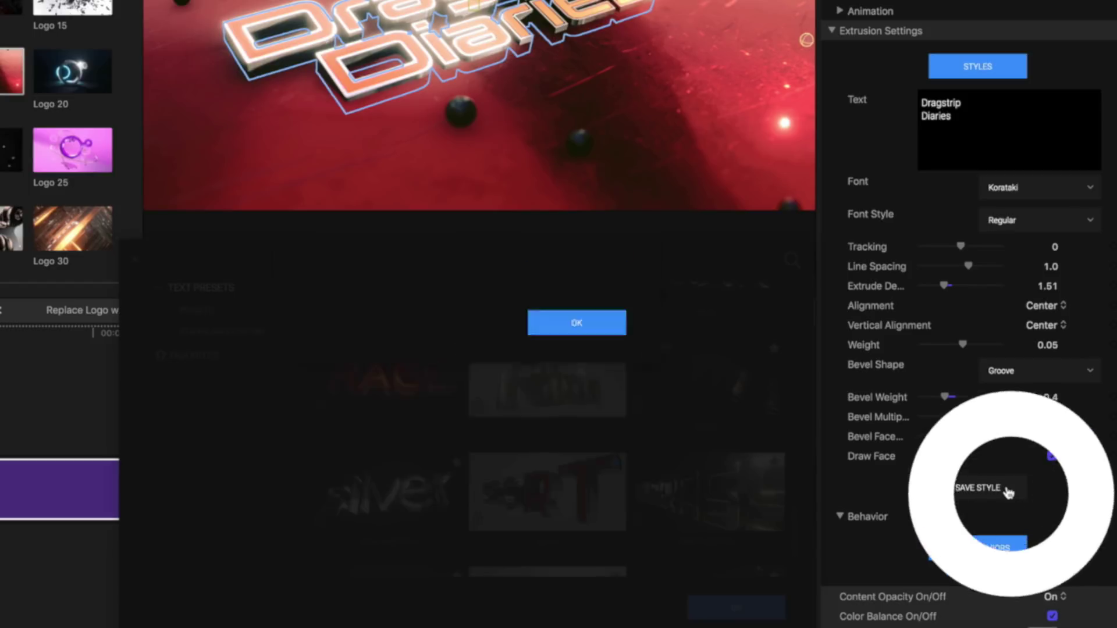
{"action": "type", "text": "Dragstrip"}
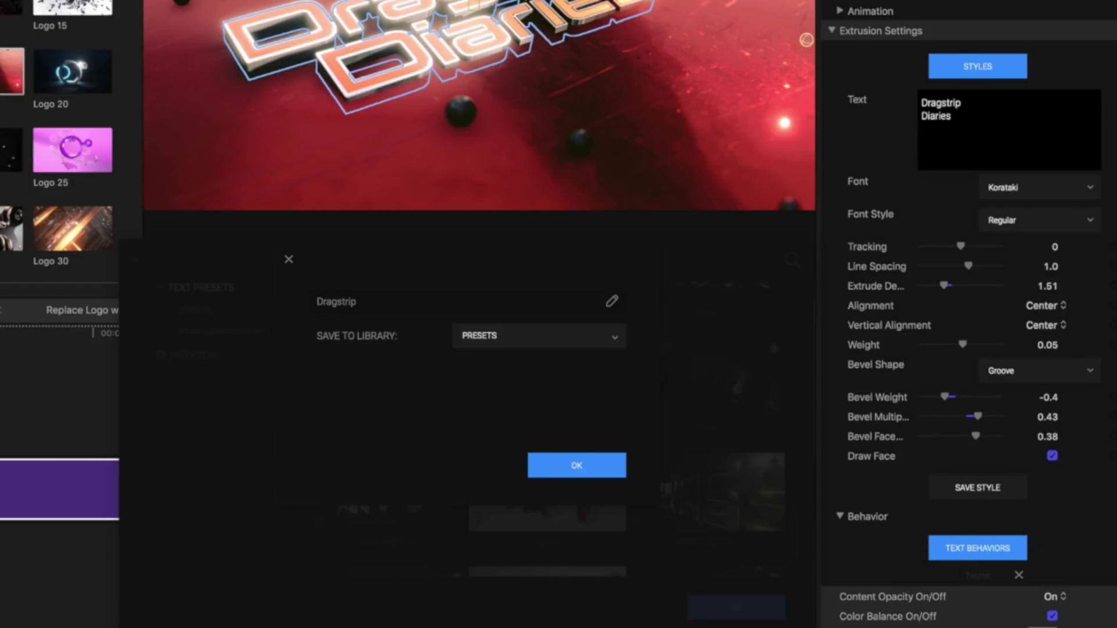
{"action": "key", "text": "Return"}
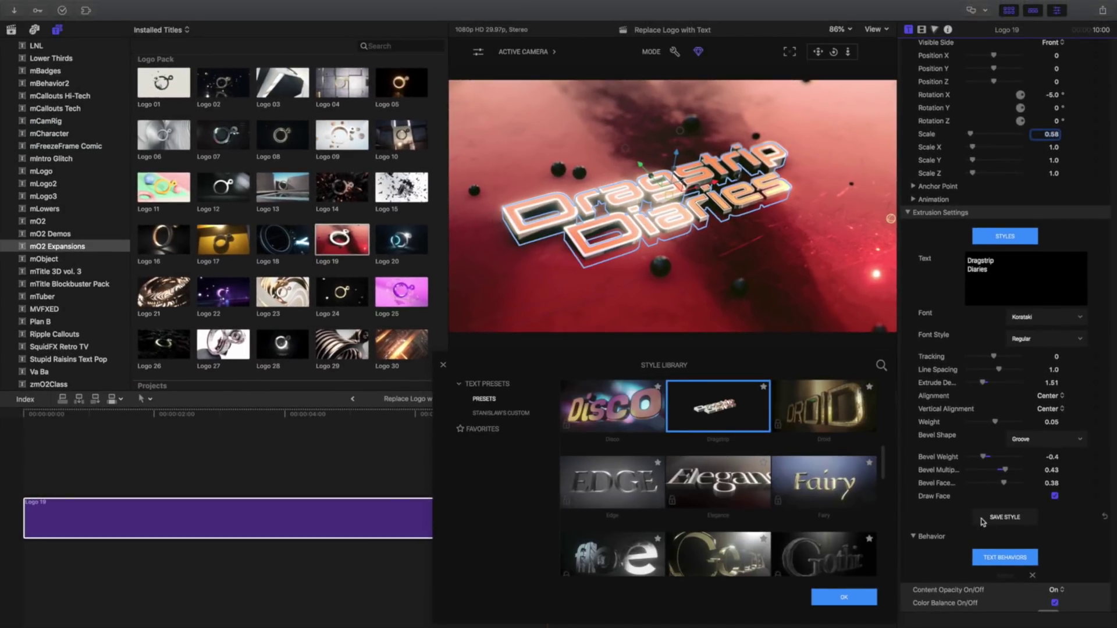
{"action": "left_click", "coordinate": [841, 597]}
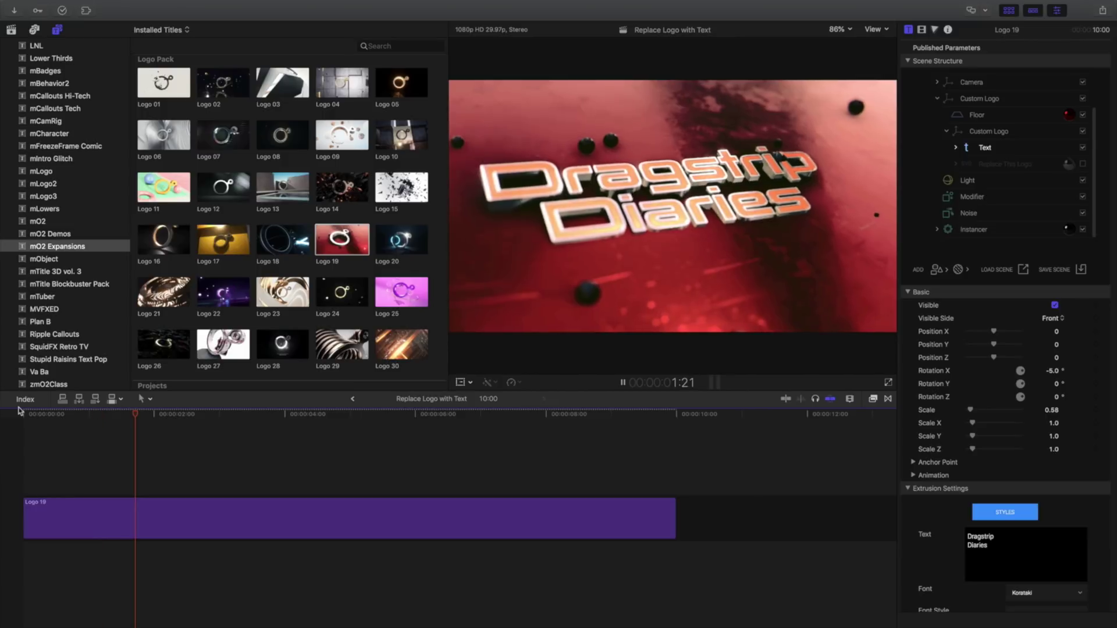
- Stop playback and hide the Instancer's floating black spheres
{"action": "key", "text": "space"}
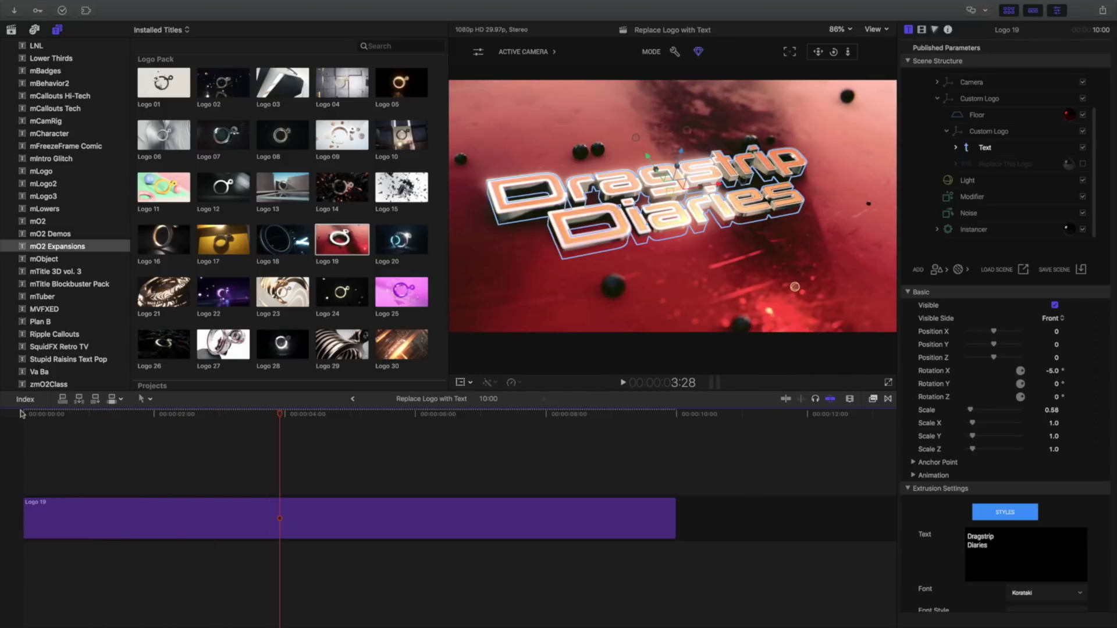
{"action": "left_click", "coordinate": [1069, 230]}
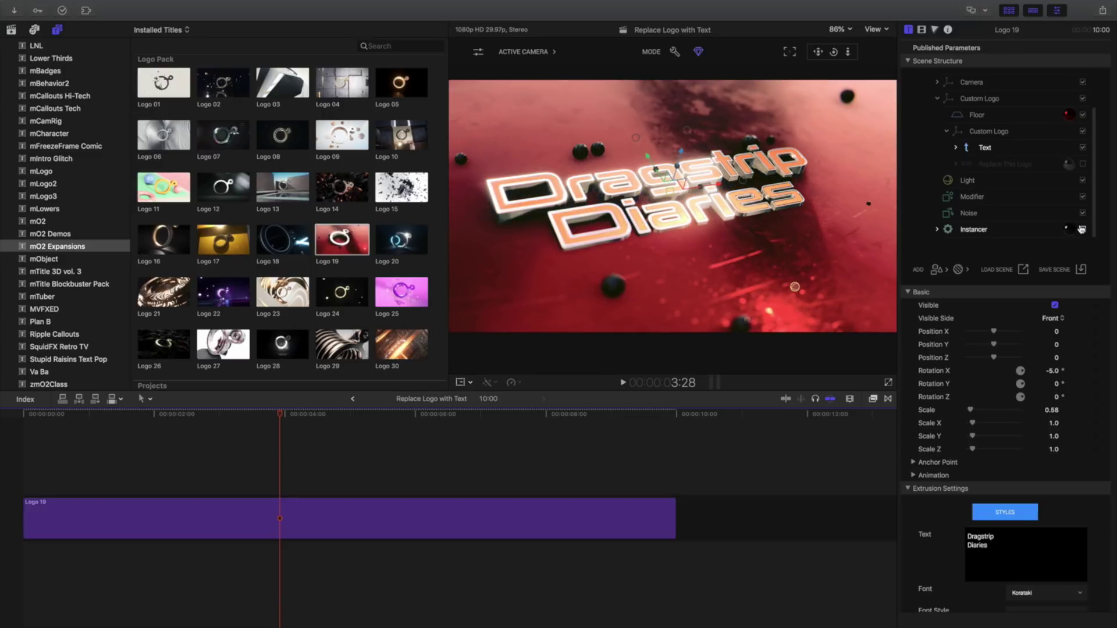
{"action": "left_click", "coordinate": [1080, 229]}
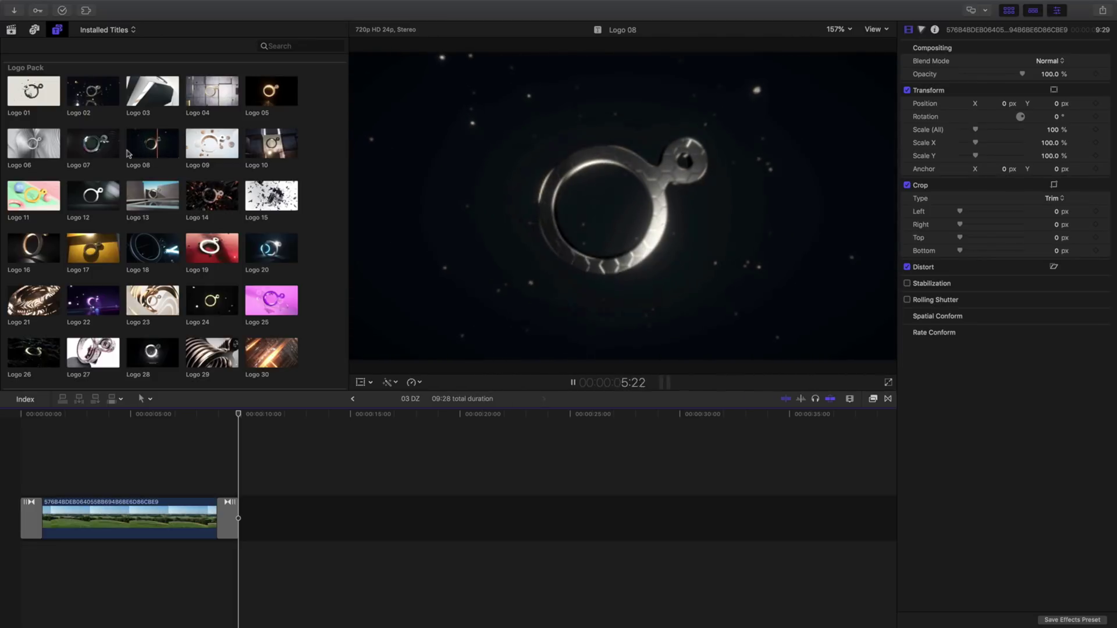
- Place Logo 08 at the project start above the landscape clip and play it briefly
{"action": "left_click", "coordinate": [131, 151]}
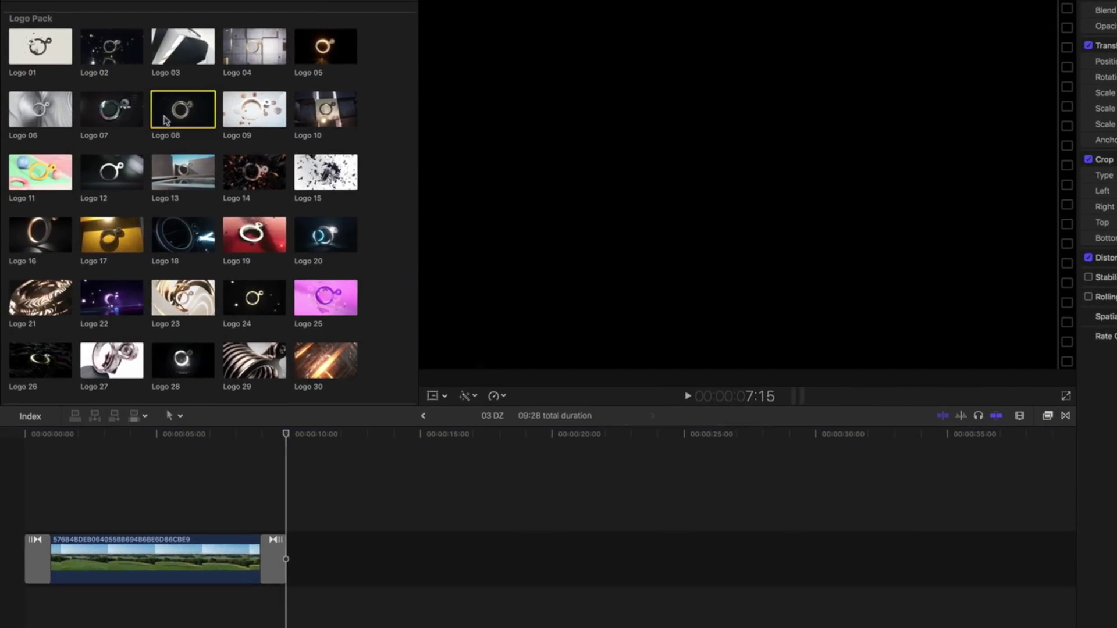
{"action": "left_click_drag", "start_coordinate": [145, 182], "coordinate": [24, 503]}
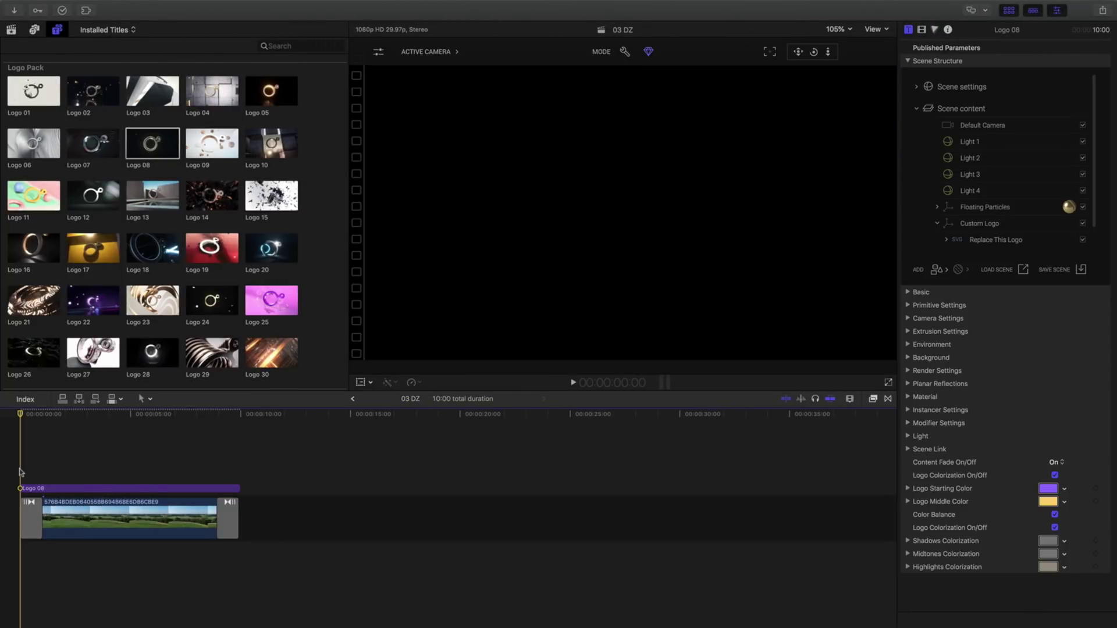
{"action": "key", "text": "space"}
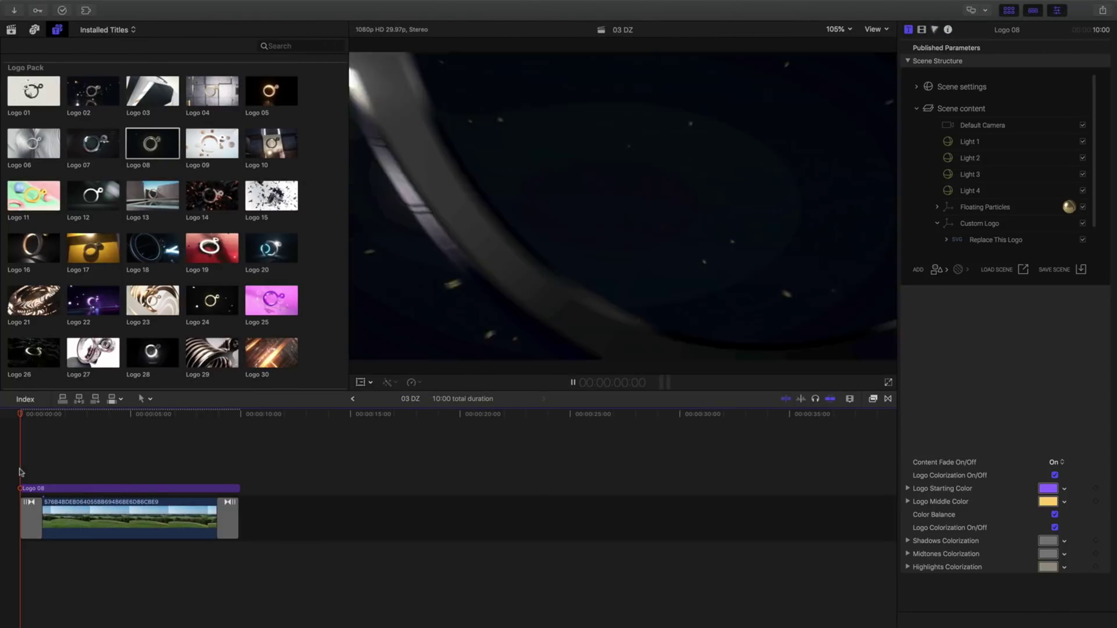
{"action": "key", "text": "space"}
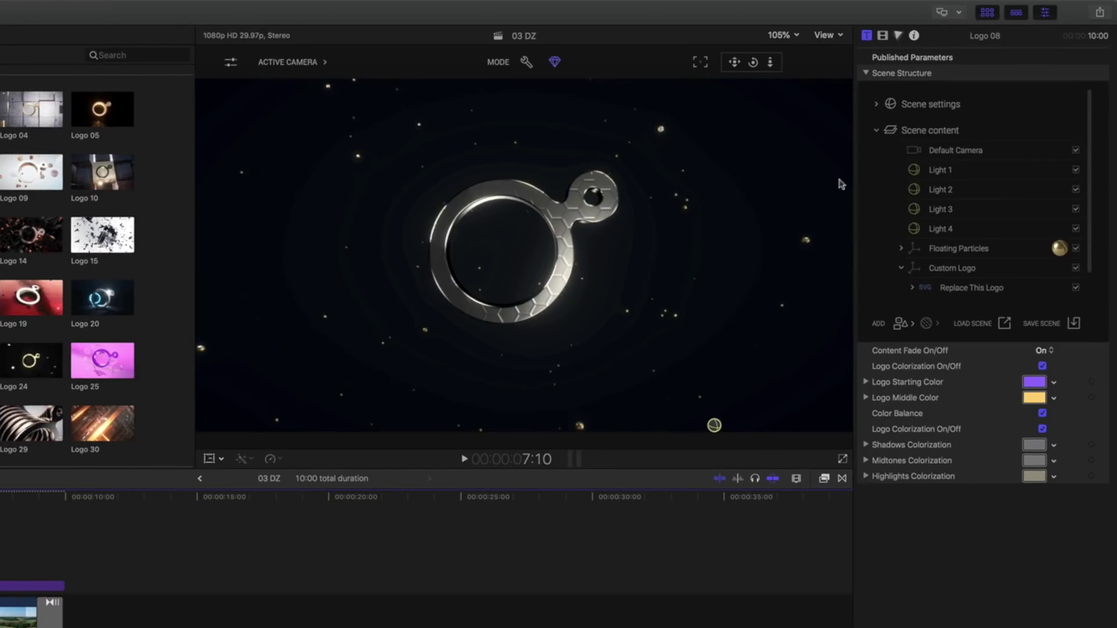
- Set the Logo 08 scene's Background type to Drop Zone
{"action": "left_click", "coordinate": [876, 104]}
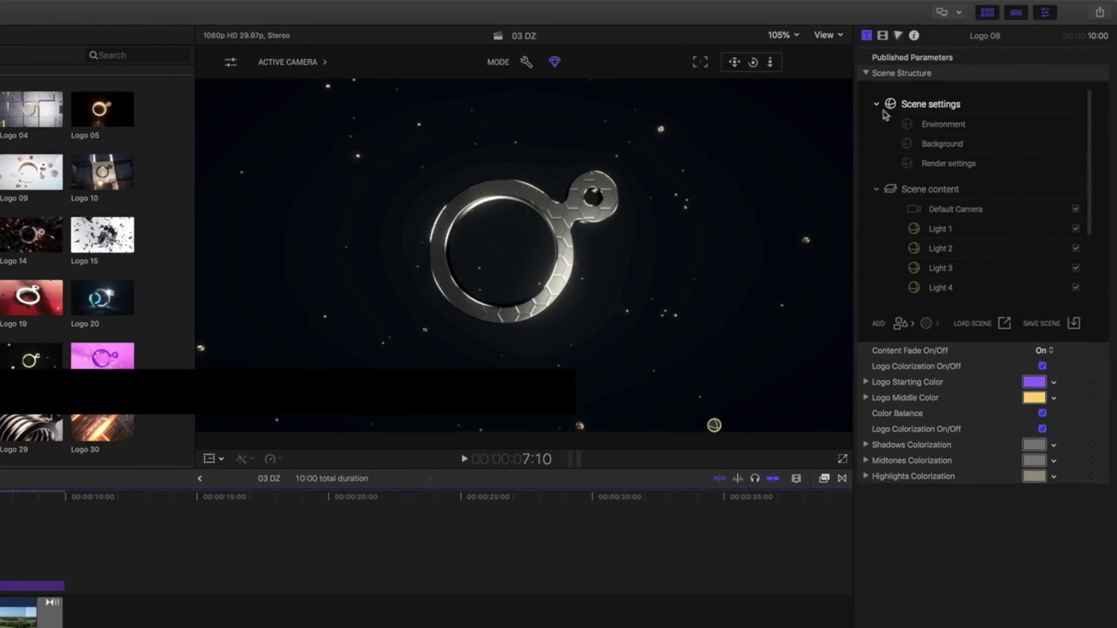
{"action": "left_click", "coordinate": [965, 148]}
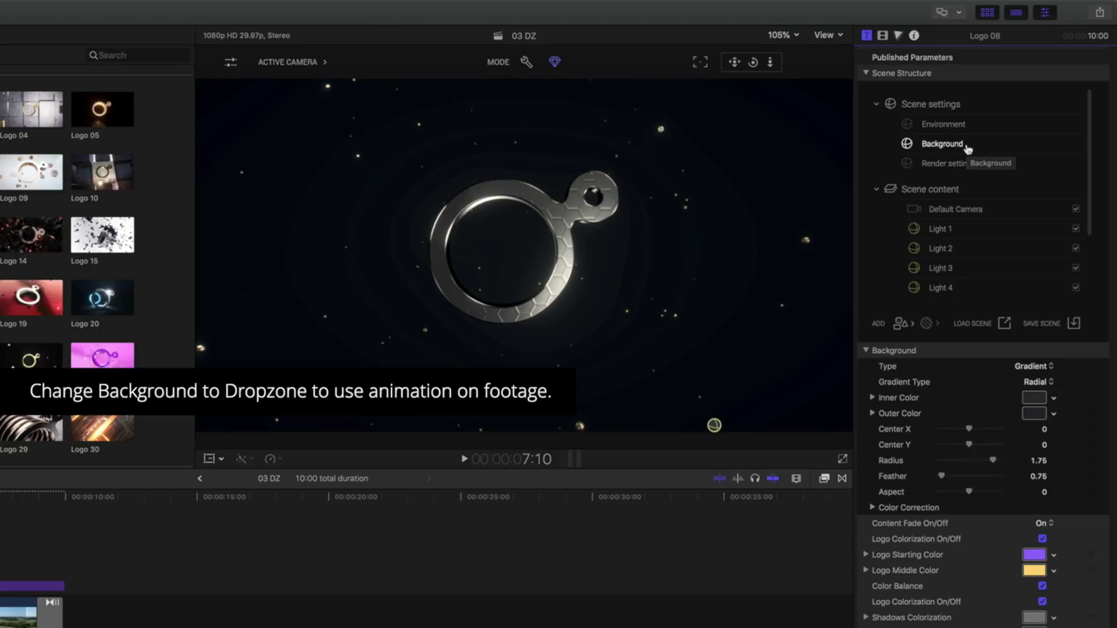
{"action": "left_click", "coordinate": [1041, 367]}
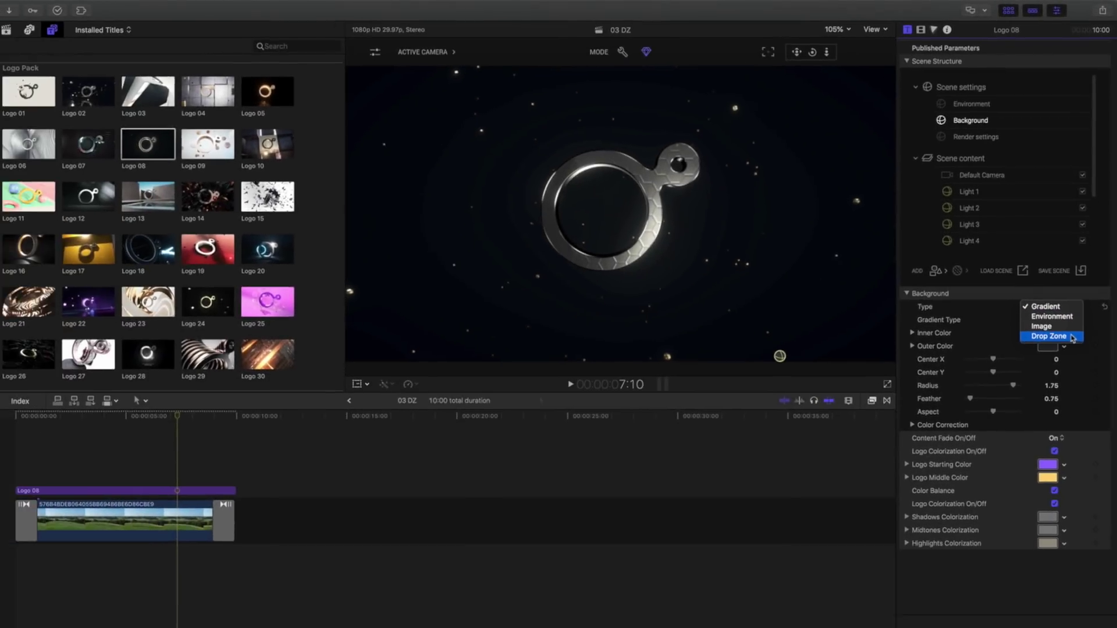
{"action": "left_click", "coordinate": [1062, 402]}
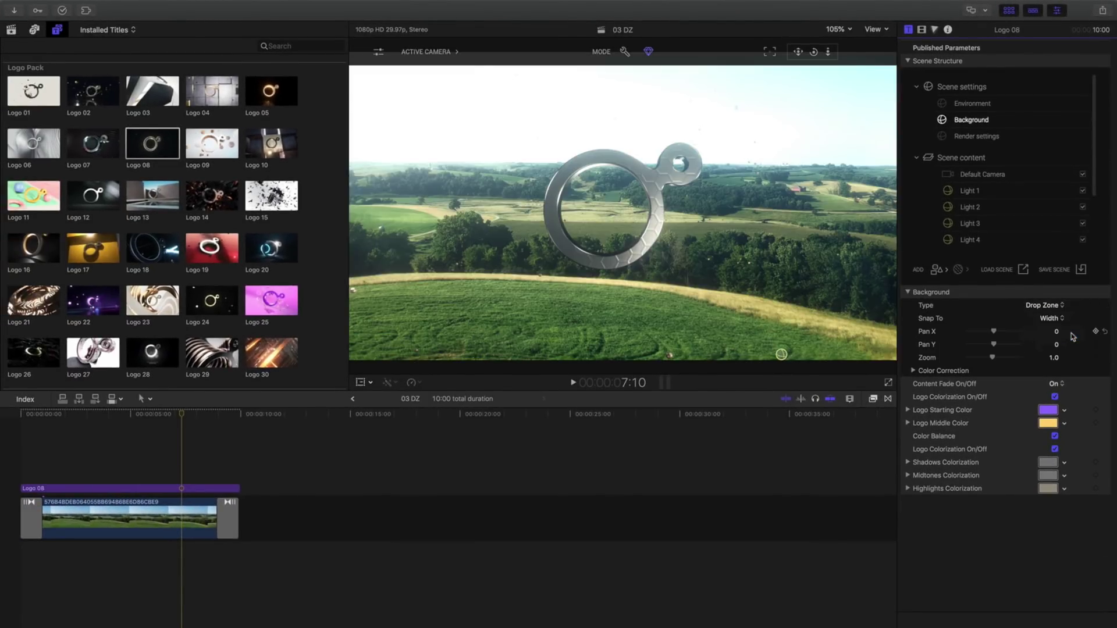
- Preview the Logo 08 silver ring playing over the landscape footage from the start
{"action": "key", "text": "Home"}
{"action": "key", "text": "space"}
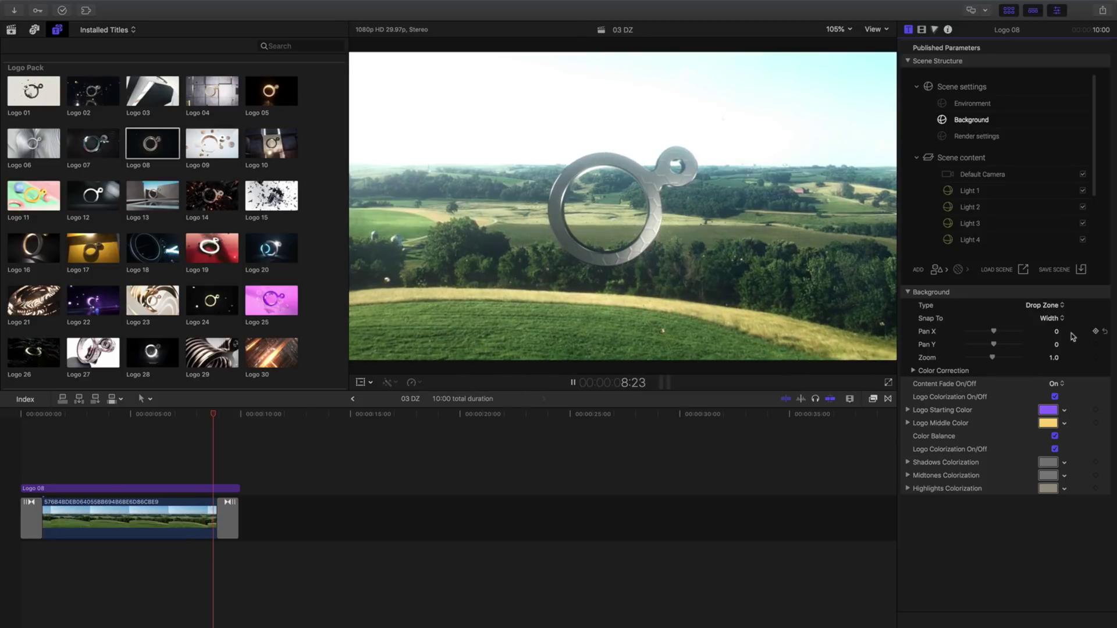
{"action": "key", "text": "space"}
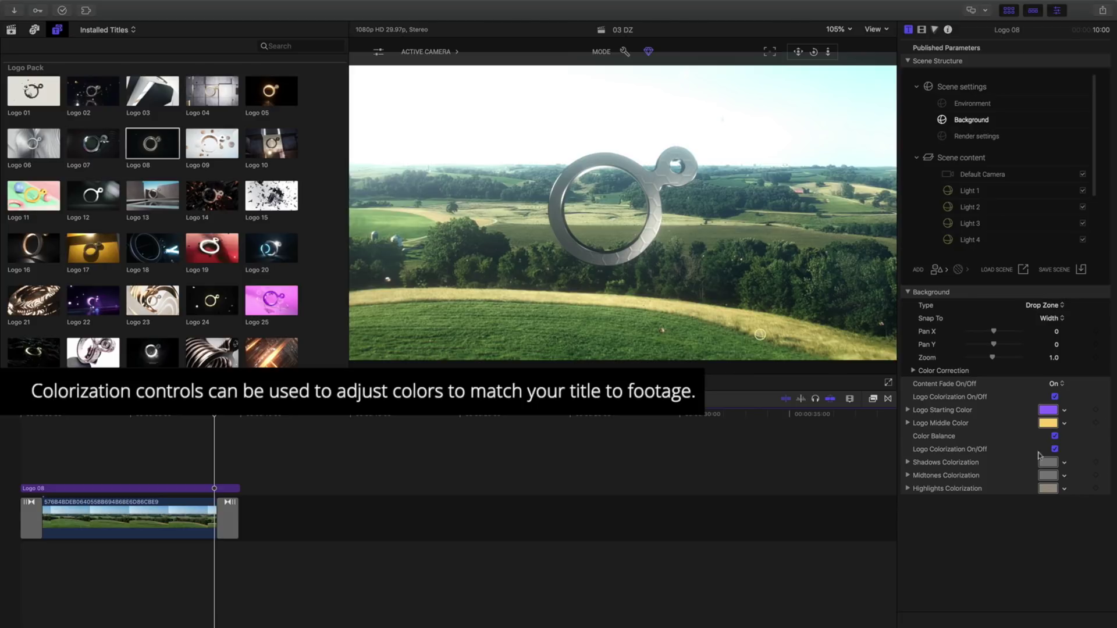
- Shift the Shadows Colorization colour toward teal, then move on to Highlights Colorization
{"action": "left_click", "coordinate": [1041, 462]}
{"action": "left_click_drag", "start_coordinate": [1050, 280], "coordinate": [1055, 286]}
{"action": "left_click", "coordinate": [1001, 194]}
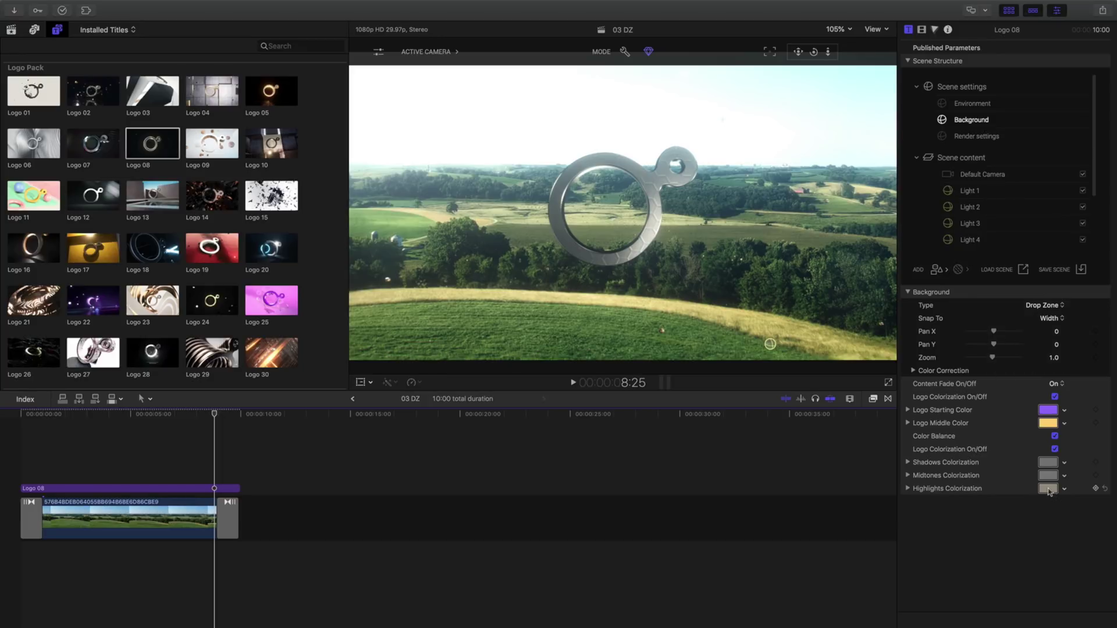
{"action": "left_click", "coordinate": [1048, 490]}
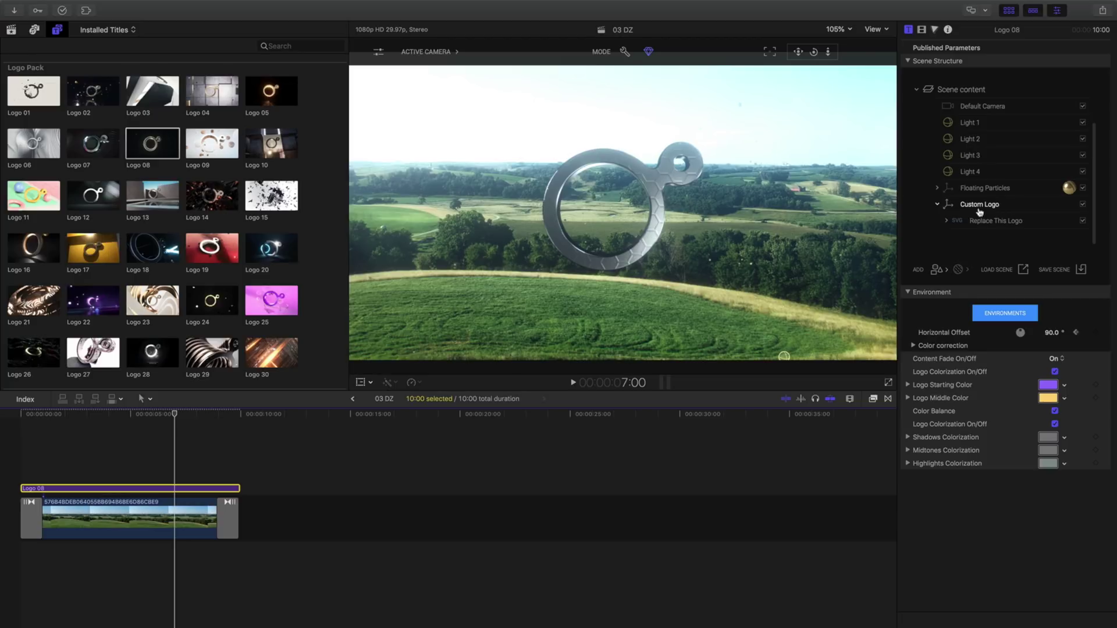
- Apply a Styles library preset to the Replace This Logo layer and play the result
{"action": "left_click", "coordinate": [983, 224]}
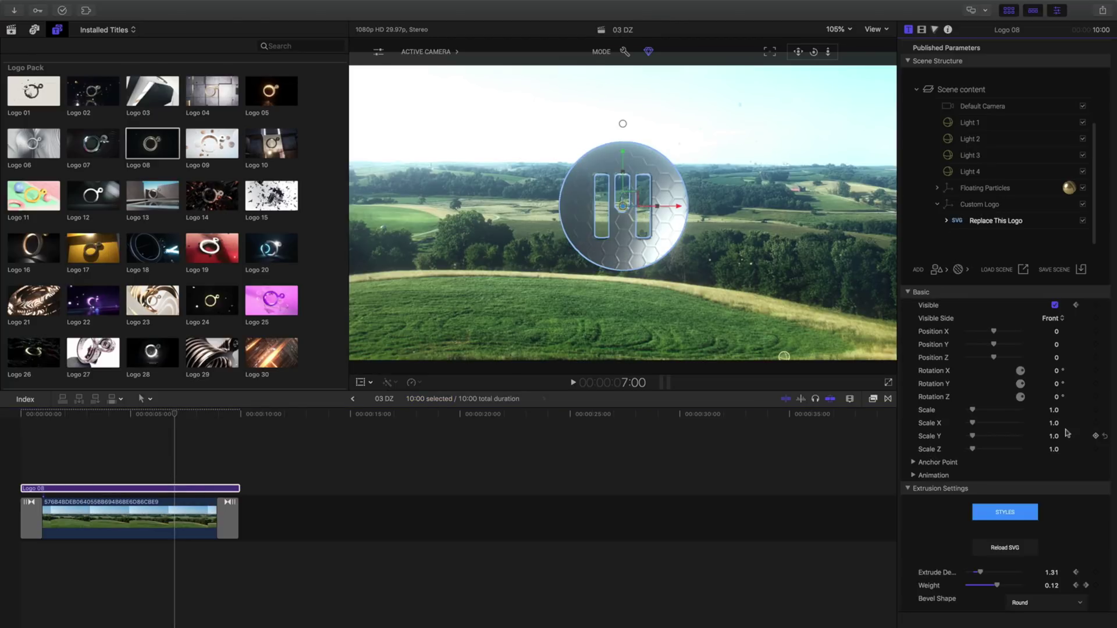
{"action": "left_click", "coordinate": [1012, 513]}
{"action": "left_click", "coordinate": [835, 232]}
{"action": "left_click", "coordinate": [25, 416]}
{"action": "key", "text": "space"}
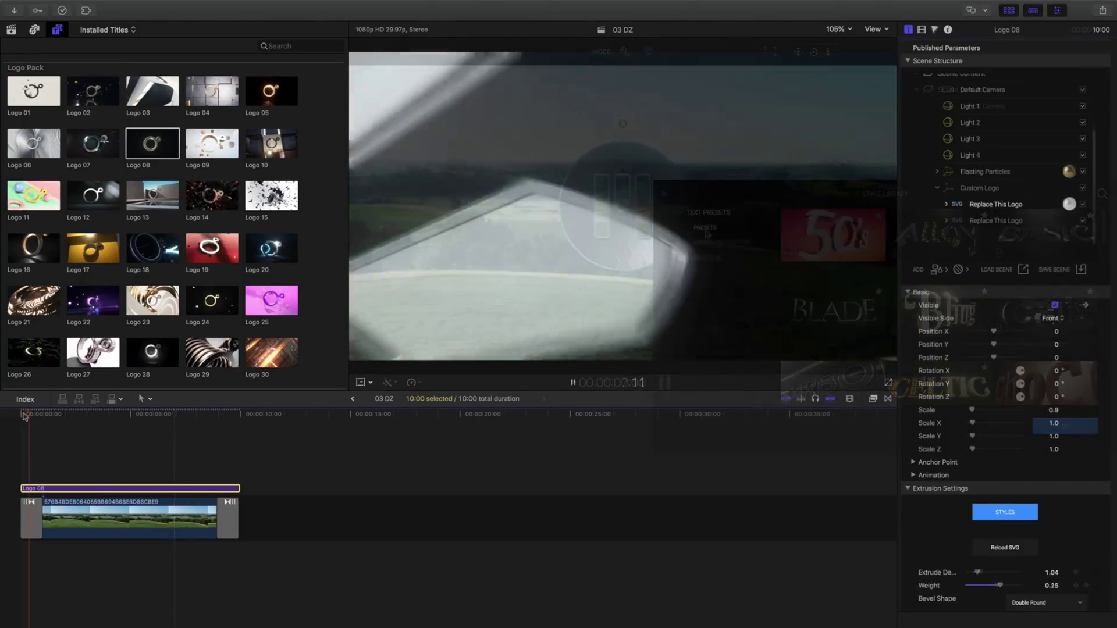